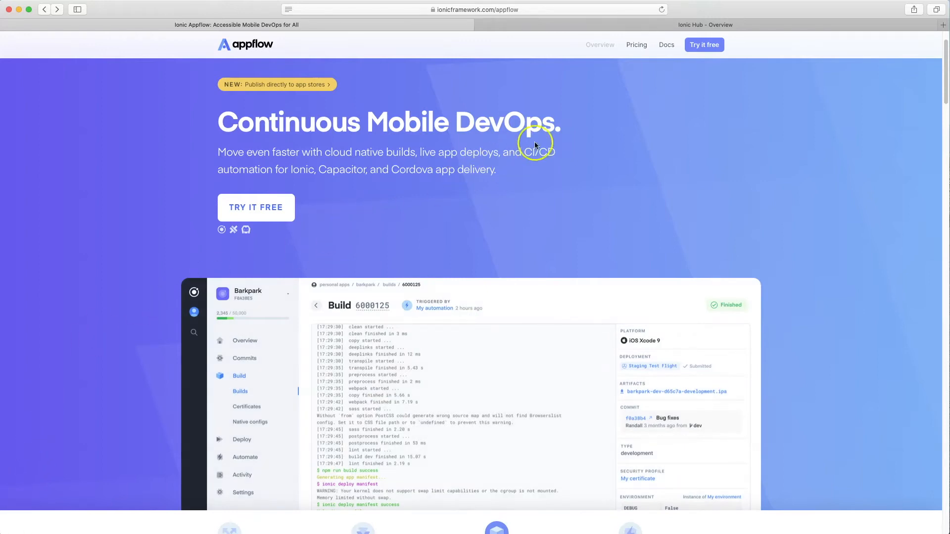
Step: Open the Appflow pricing page and look through the plans offered
{"action": "scroll", "coordinate": [626, 79], "scroll_direction": "down", "scroll_amount": 1}
{"action": "left_click", "coordinate": [637, 47]}
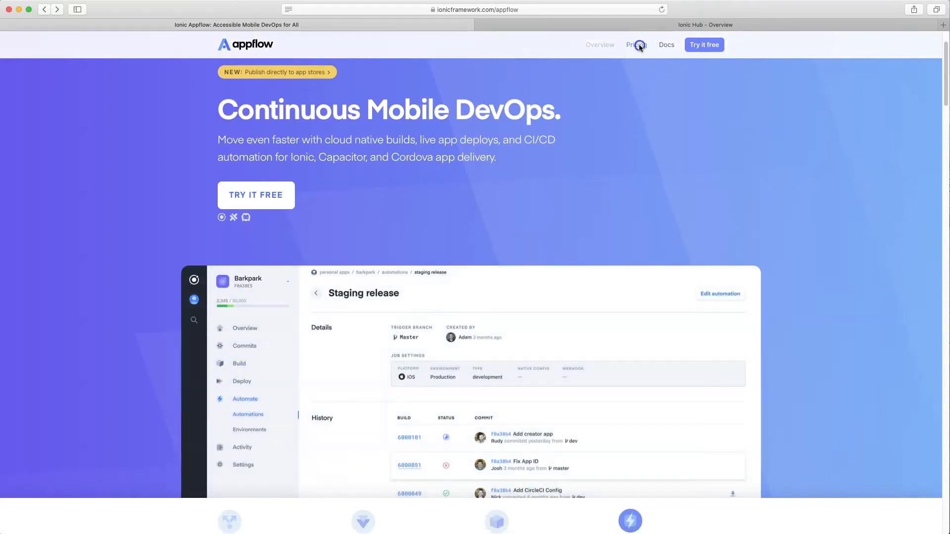
{"action": "scroll", "coordinate": [393, 292], "scroll_direction": "down", "scroll_amount": 2}
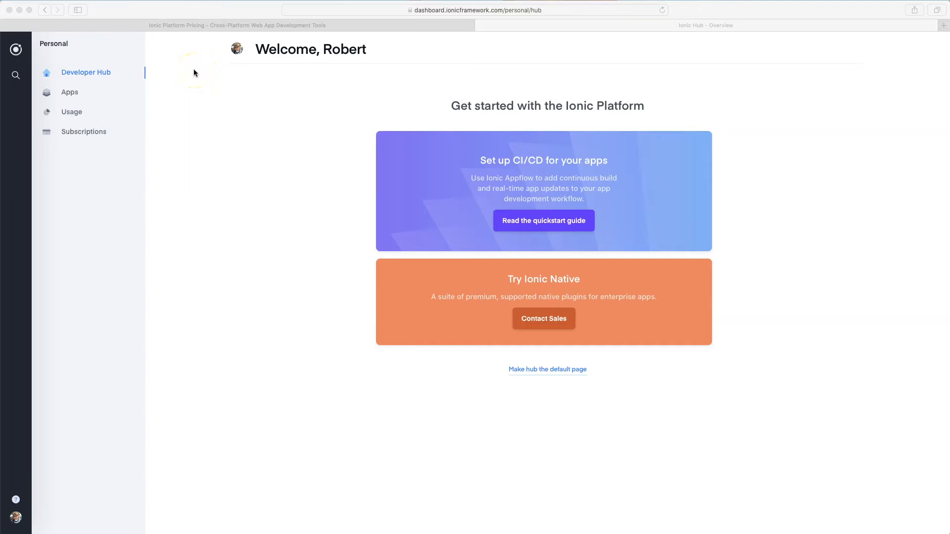
Step: Open the TestApp1 project from the personal apps list in the Ionic dashboard
{"action": "left_click", "coordinate": [71, 93]}
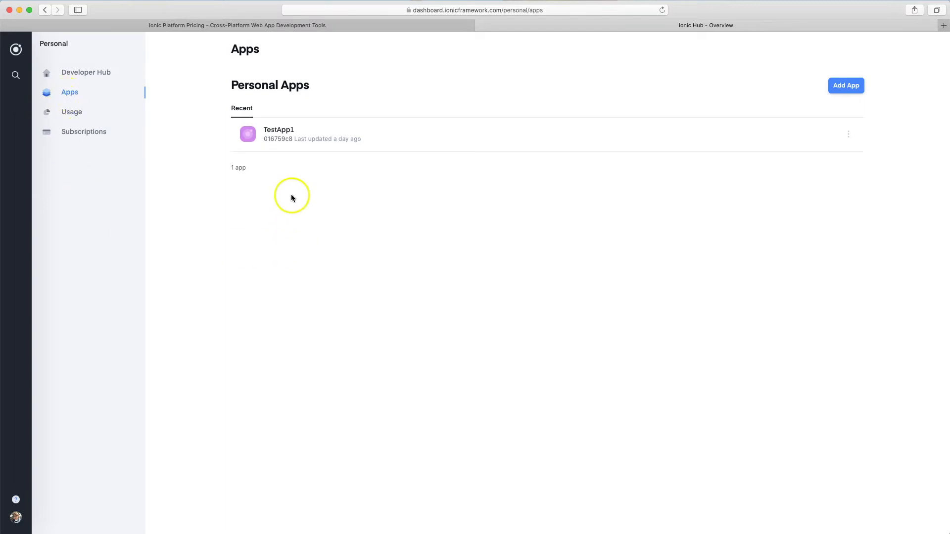
{"action": "left_click", "coordinate": [286, 145]}
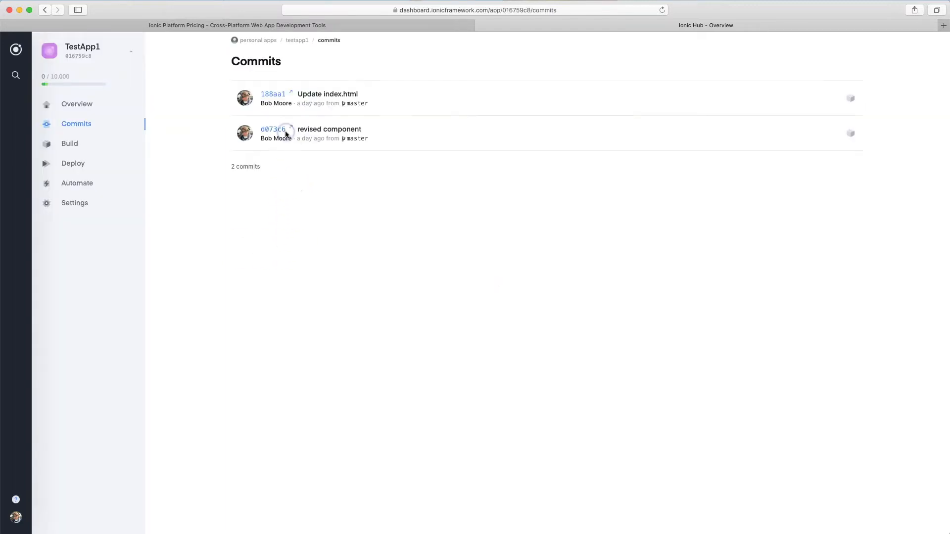
{"action": "left_click", "coordinate": [330, 289]}
Step: Inspect the code changes of the "Update index.html" commit on GitHub and return to the Ionic dashboard
{"action": "left_click", "coordinate": [279, 95]}
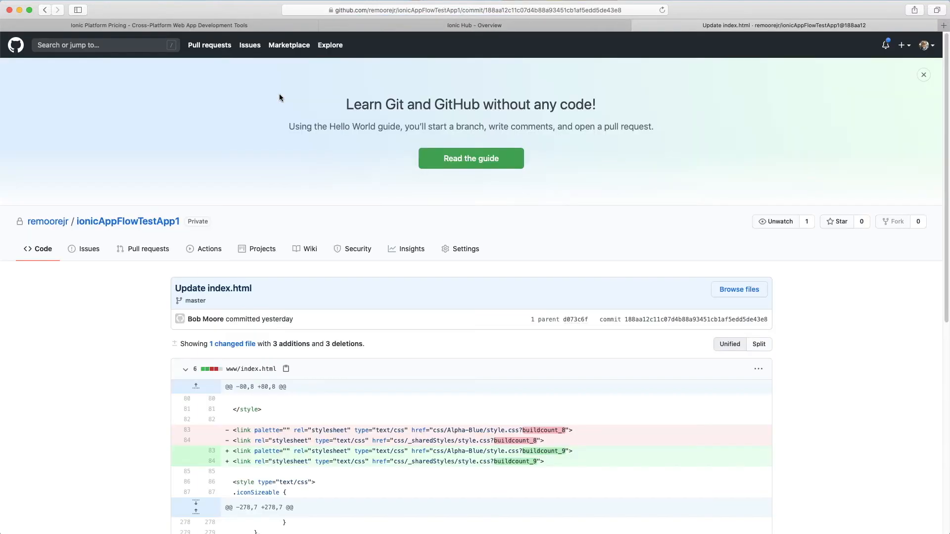
{"action": "scroll", "coordinate": [336, 235], "scroll_direction": "down", "scroll_amount": 5}
{"action": "scroll", "coordinate": [355, 236], "scroll_direction": "up", "scroll_amount": 5}
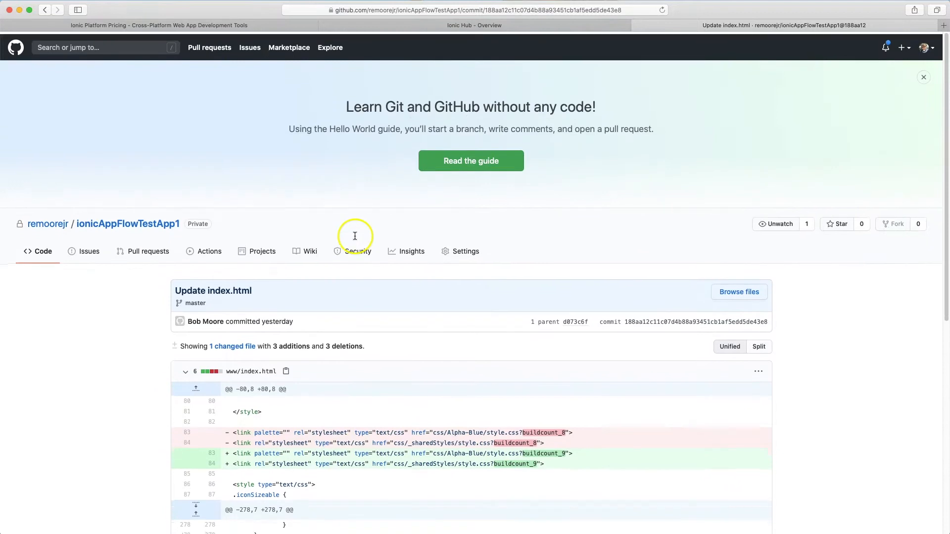
{"action": "left_click", "coordinate": [569, 27]}
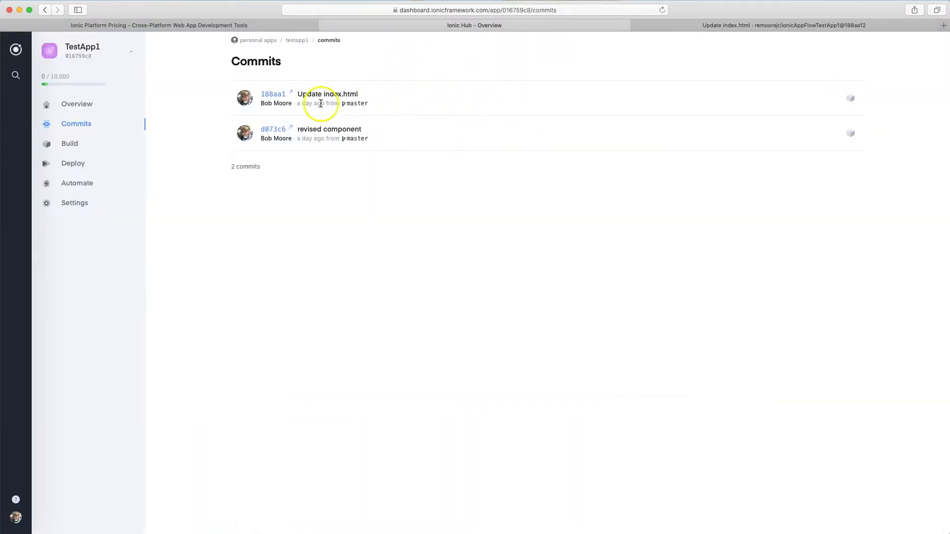
Step: Start a build of the "Update index.html" commit with target platform Android and build type Debug
{"action": "left_click", "coordinate": [850, 98]}
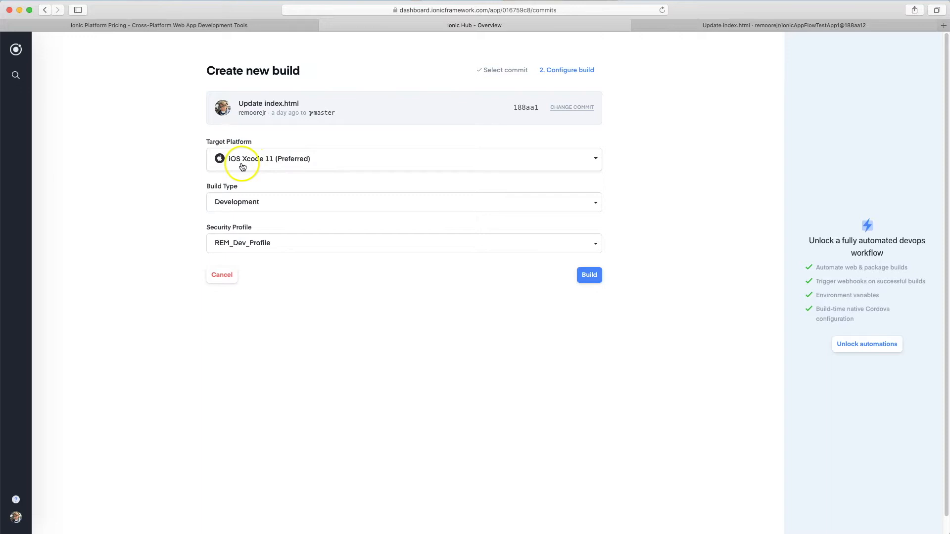
{"action": "left_click", "coordinate": [596, 158]}
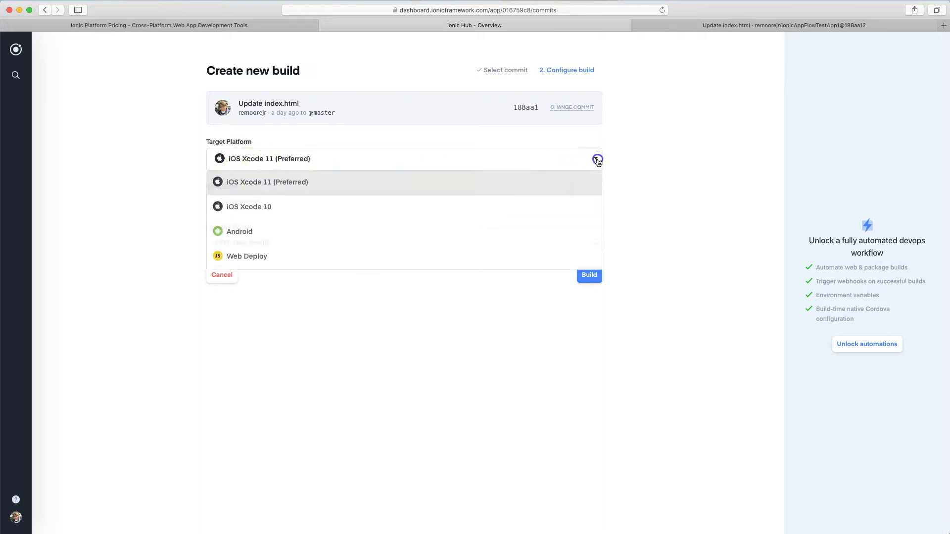
{"action": "left_click", "coordinate": [252, 232]}
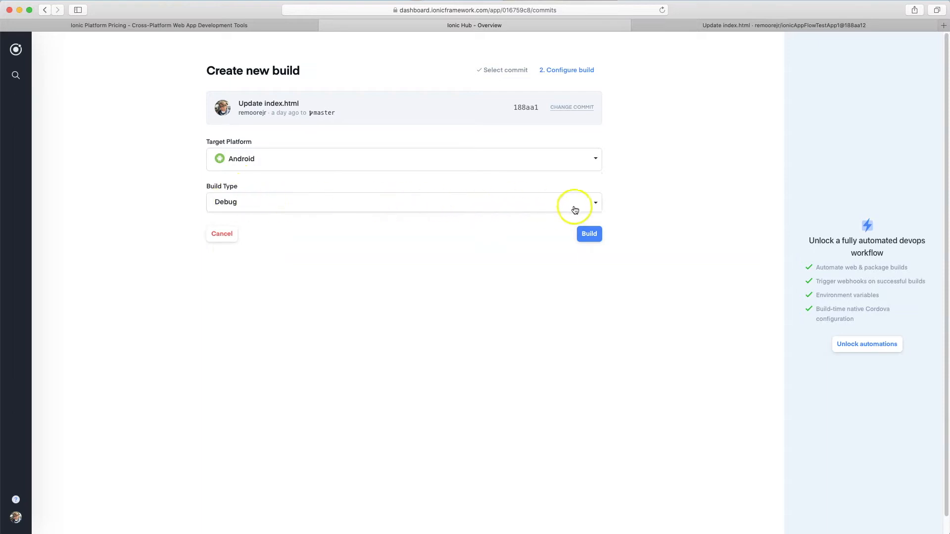
{"action": "left_click", "coordinate": [596, 204]}
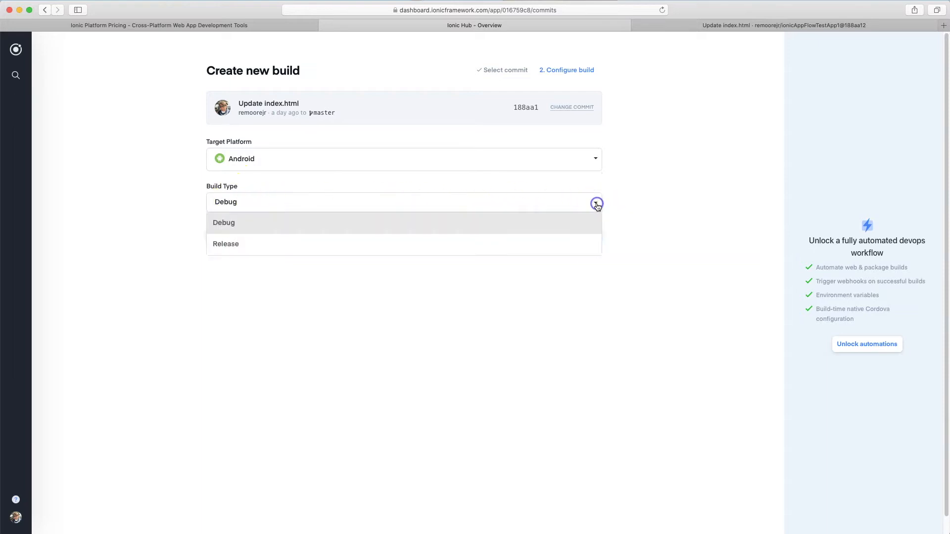
{"action": "left_click", "coordinate": [306, 224]}
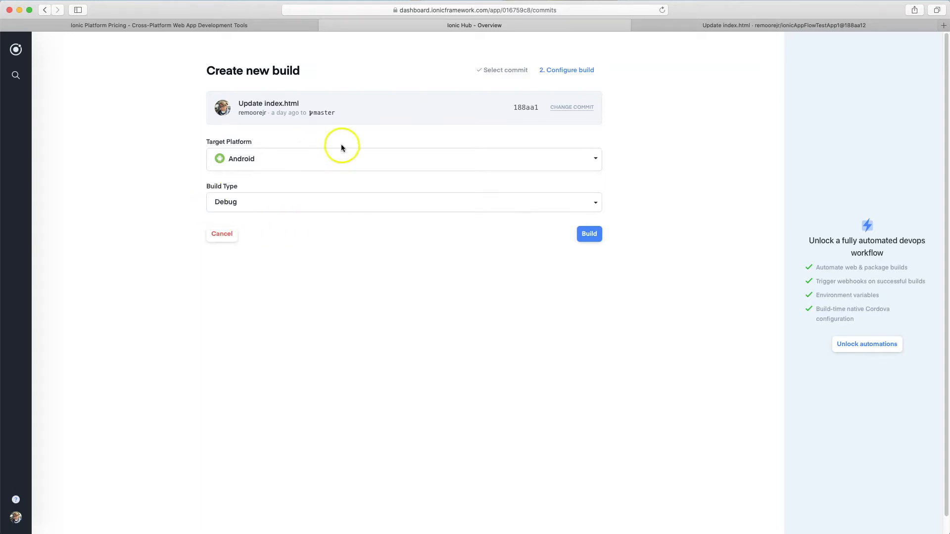
{"action": "left_click", "coordinate": [593, 233]}
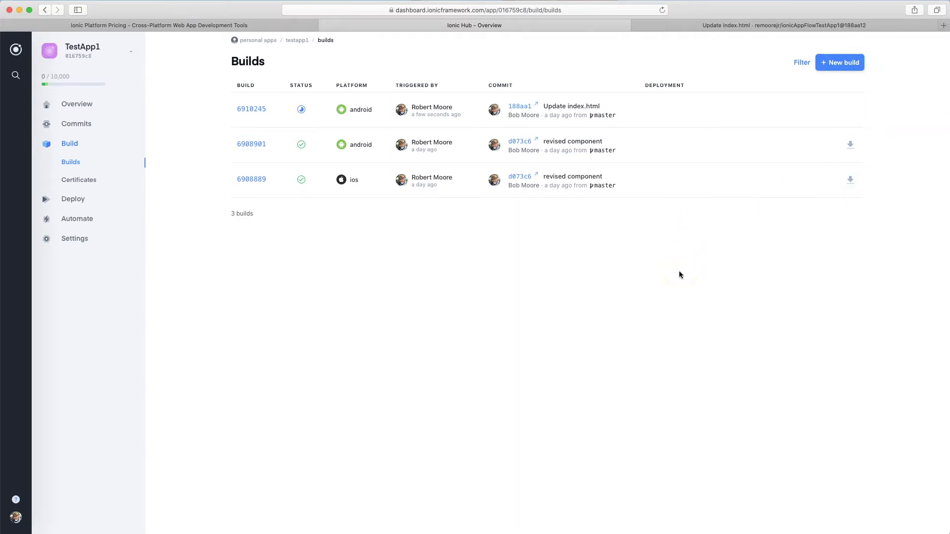
Step: View the builds list of TestApp1 and open the details of the newly started Android build
{"action": "left_click", "coordinate": [70, 164]}
{"action": "left_click", "coordinate": [70, 144]}
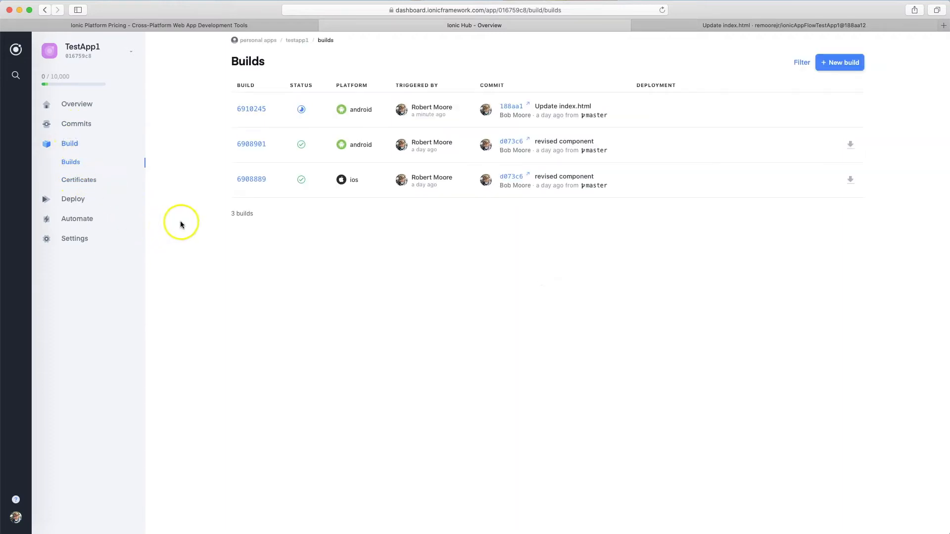
{"action": "left_click", "coordinate": [260, 111]}
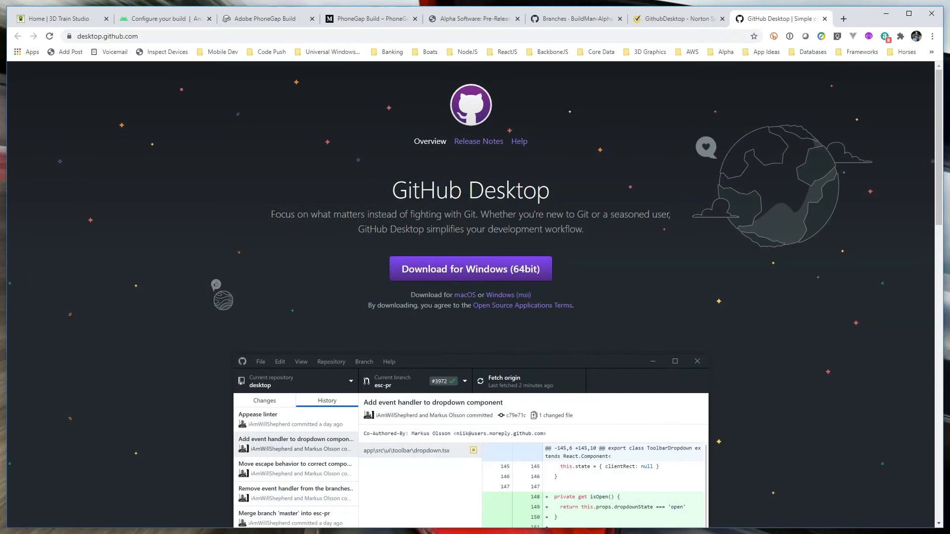
Step: Switch to GitHub Desktop and view the commit history of the ionicTestApp2 repository
{"action": "left_click", "coordinate": [41, 502]}
{"action": "left_click", "coordinate": [54, 504]}
{"action": "left_click", "coordinate": [374, 530]}
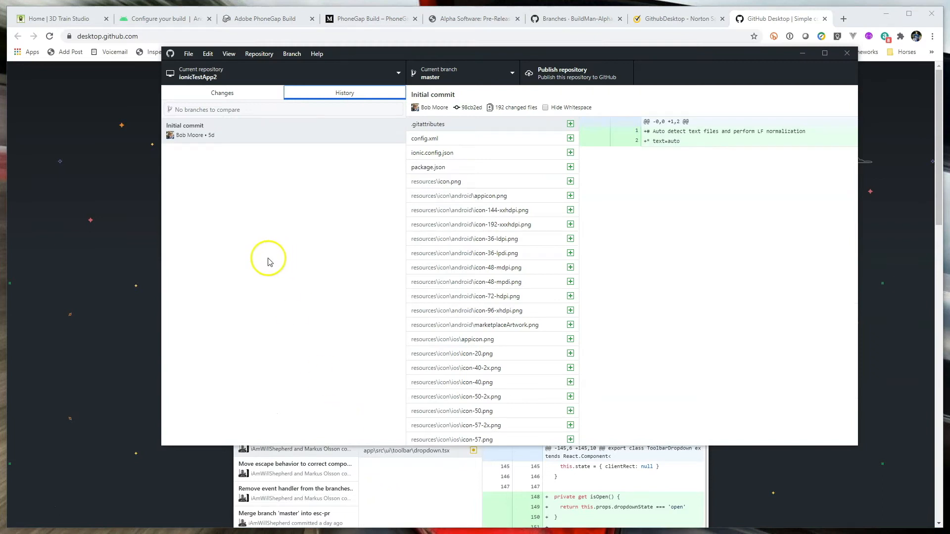
{"action": "left_click", "coordinate": [395, 73]}
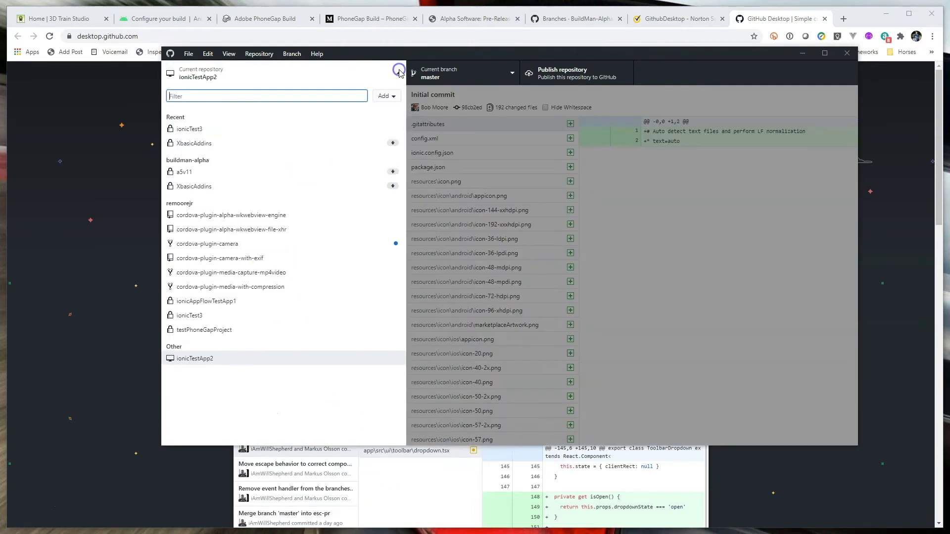
{"action": "left_click", "coordinate": [210, 359]}
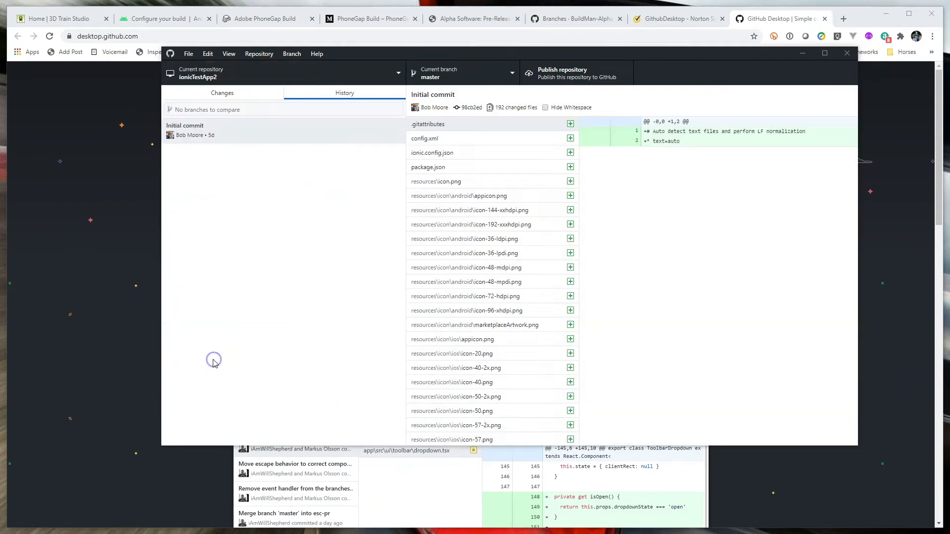
{"action": "left_click", "coordinate": [326, 94]}
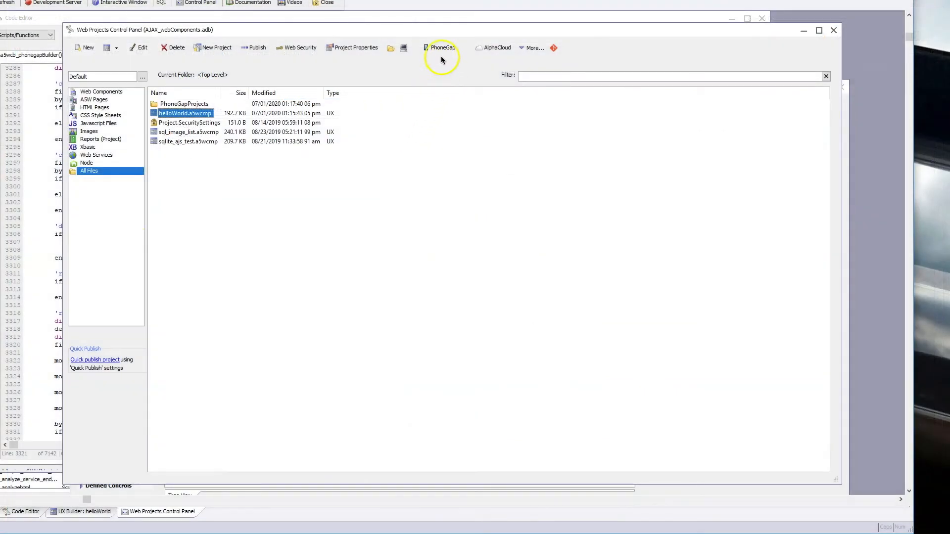
Step: Create a new PhoneGap project with the directory name ionicTest3 from the Web Projects Control Panel in Alpha Anywhere
{"action": "left_click", "coordinate": [443, 49]}
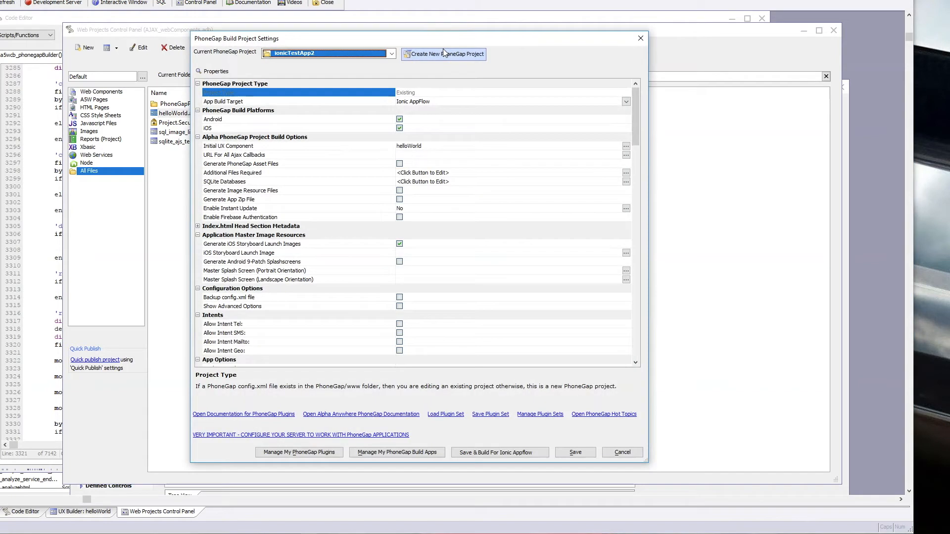
{"action": "left_click", "coordinate": [469, 58]}
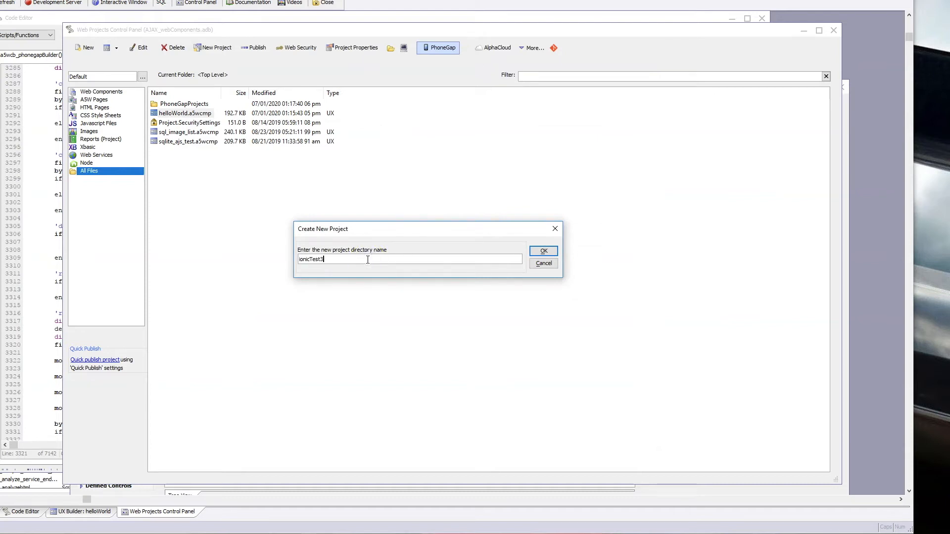
{"action": "left_click", "coordinate": [542, 252]}
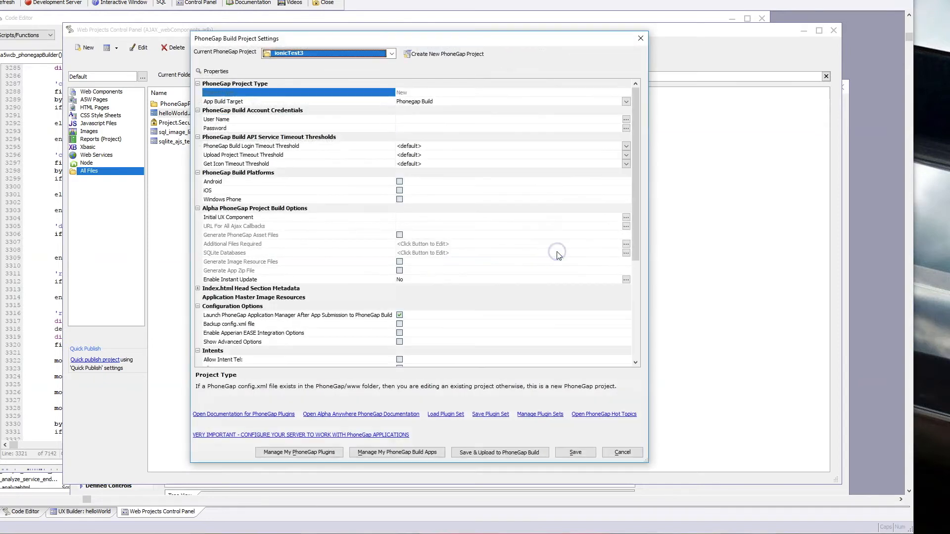
Step: Set the project's app build target to Ionic AppFlow and enable the Android and iOS build platforms
{"action": "left_click", "coordinate": [626, 101]}
{"action": "left_click", "coordinate": [626, 102]}
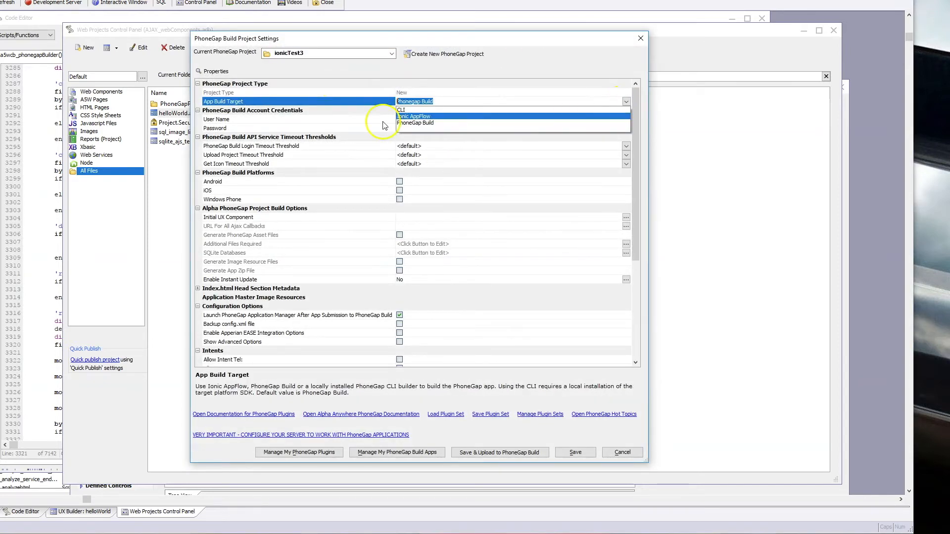
{"action": "left_click", "coordinate": [425, 116]}
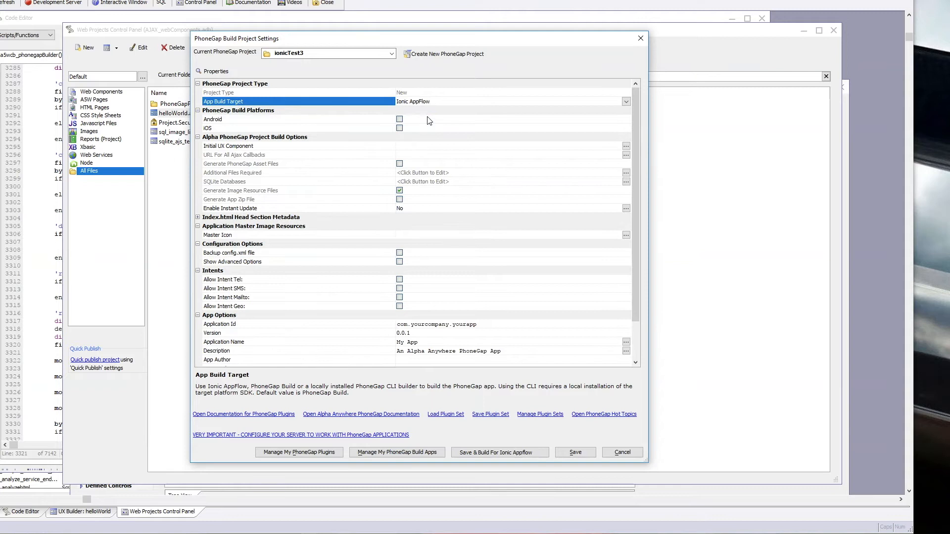
{"action": "left_click", "coordinate": [400, 120]}
{"action": "left_click", "coordinate": [400, 128]}
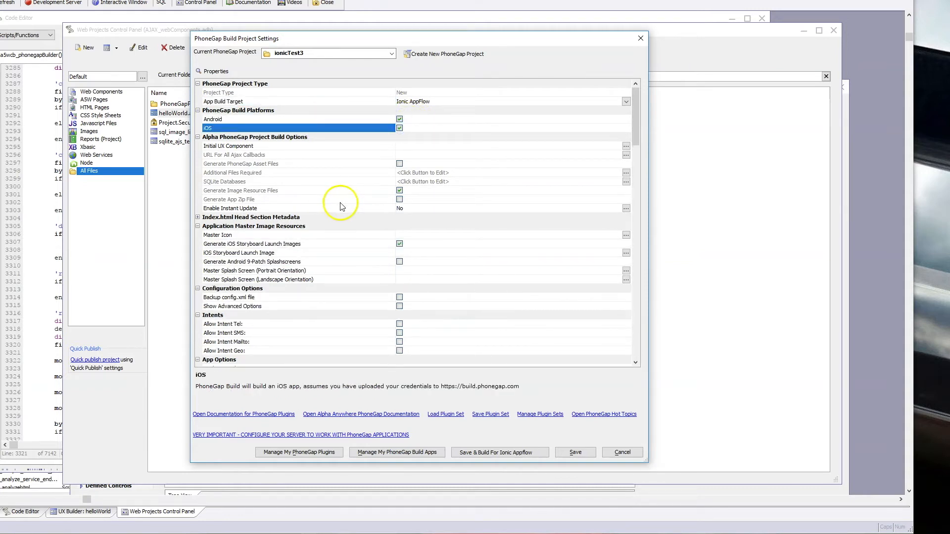
Step: Choose helloWorld as the project's initial UX component
{"action": "left_click", "coordinate": [627, 147]}
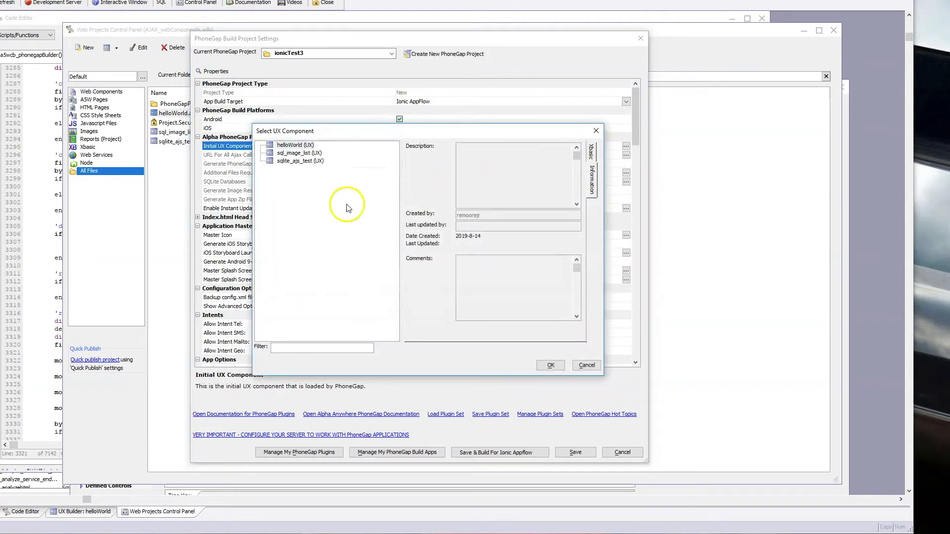
{"action": "left_click", "coordinate": [301, 145]}
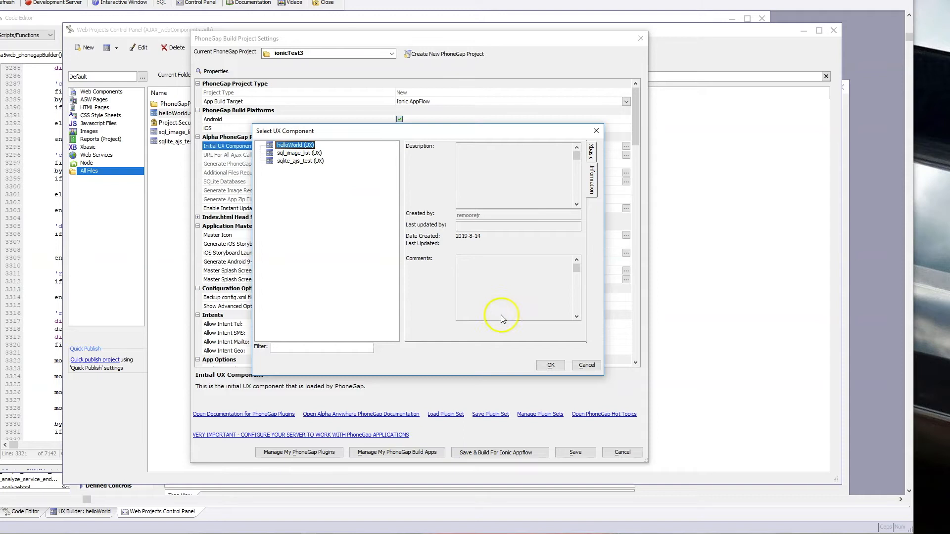
{"action": "left_click", "coordinate": [550, 365]}
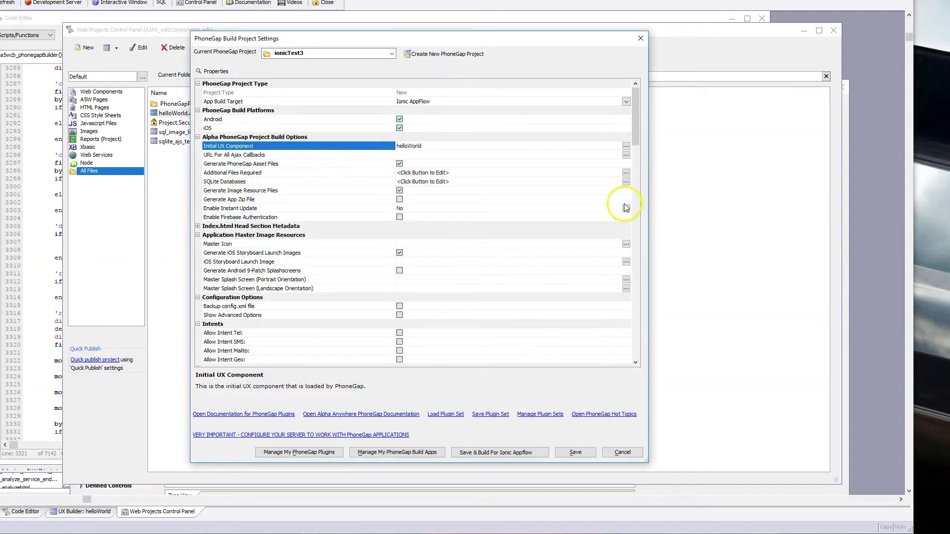
Step: Assign app-icon-1024x1024.png as the application's master icon
{"action": "left_click_drag", "start_coordinate": [636, 121], "coordinate": [635, 132]}
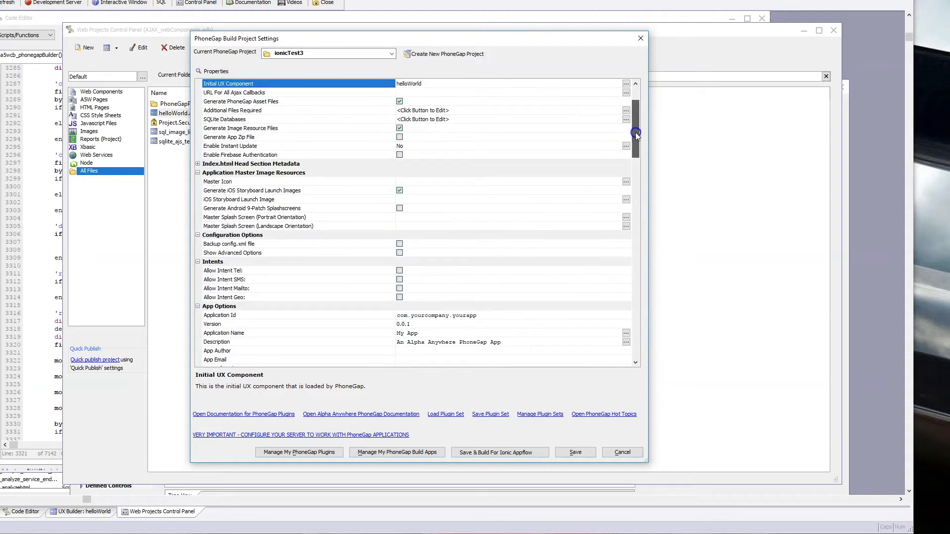
{"action": "left_click", "coordinate": [627, 181]}
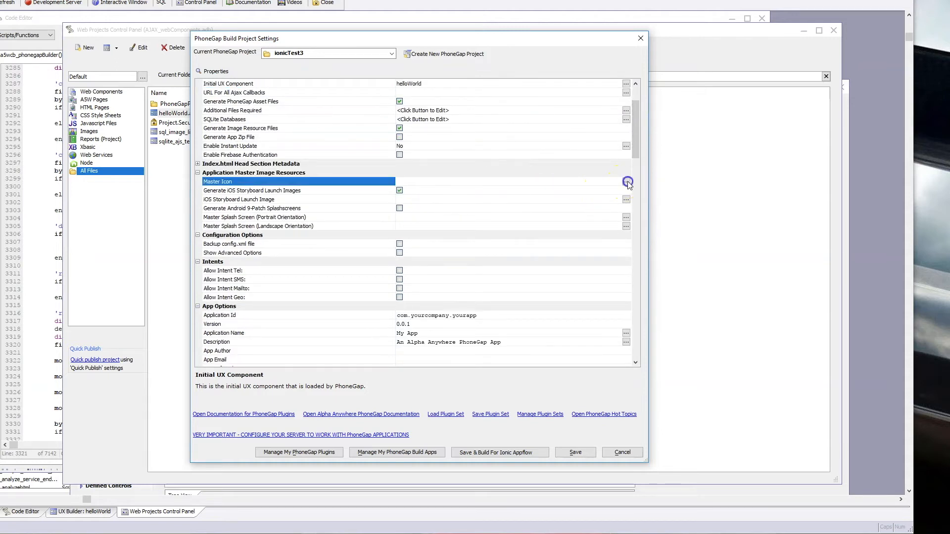
{"action": "left_click", "coordinate": [587, 253]}
{"action": "left_click", "coordinate": [698, 361]}
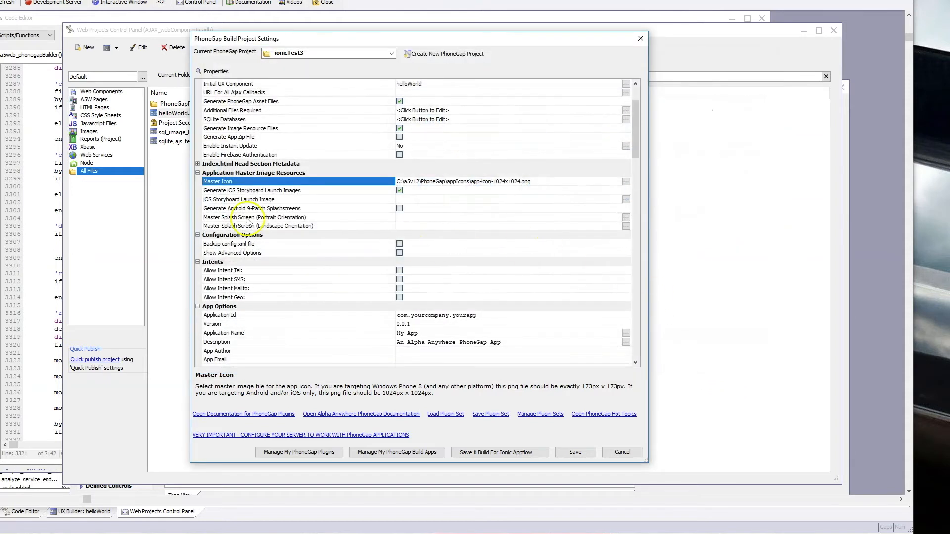
Step: Assign "alpha_iOS_launch_image 2732x2732.png" as the iOS storyboard launch image
{"action": "left_click", "coordinate": [626, 200]}
{"action": "left_click", "coordinate": [428, 131]}
{"action": "left_click", "coordinate": [698, 361]}
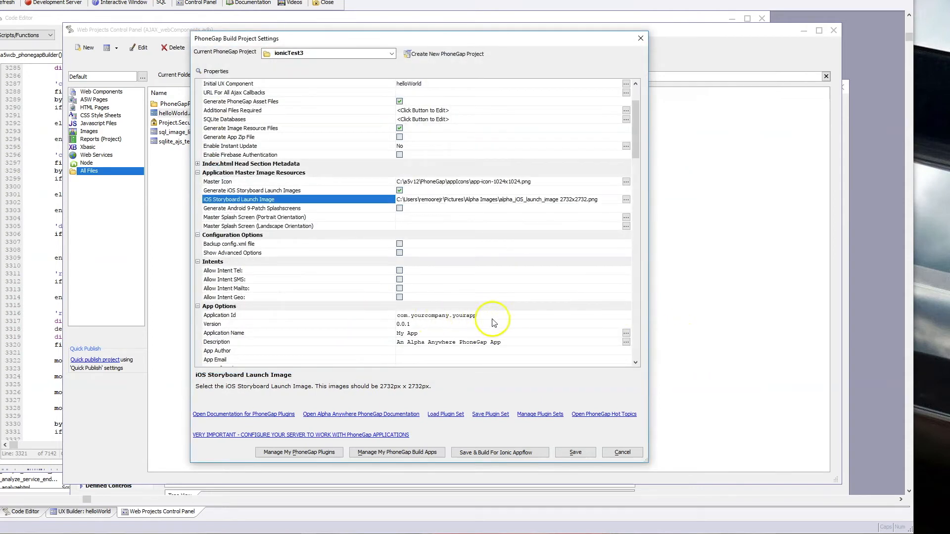
Step: Open the application ID for editing and enable the Camera plugin among the required PhoneGap core plugins
{"action": "left_click", "coordinate": [493, 315]}
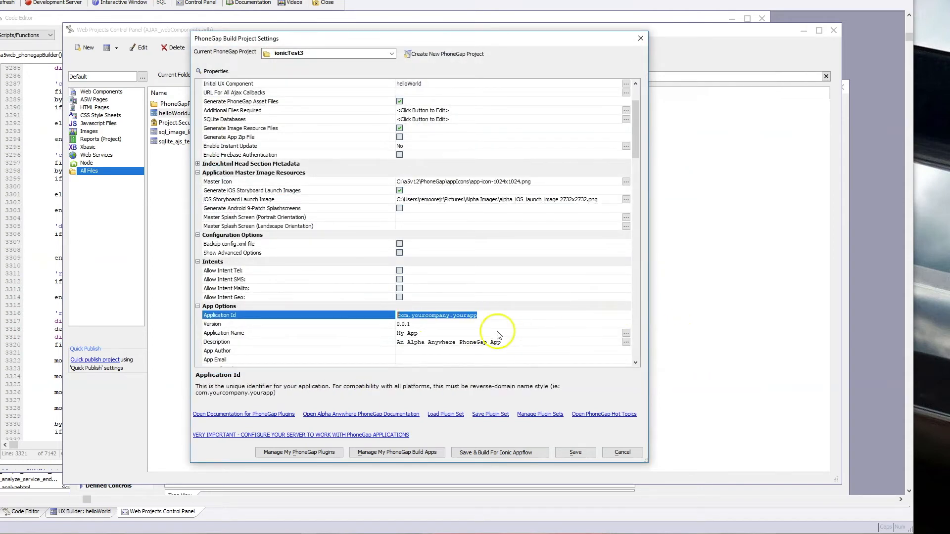
{"action": "left_click_drag", "start_coordinate": [637, 148], "coordinate": [636, 248]}
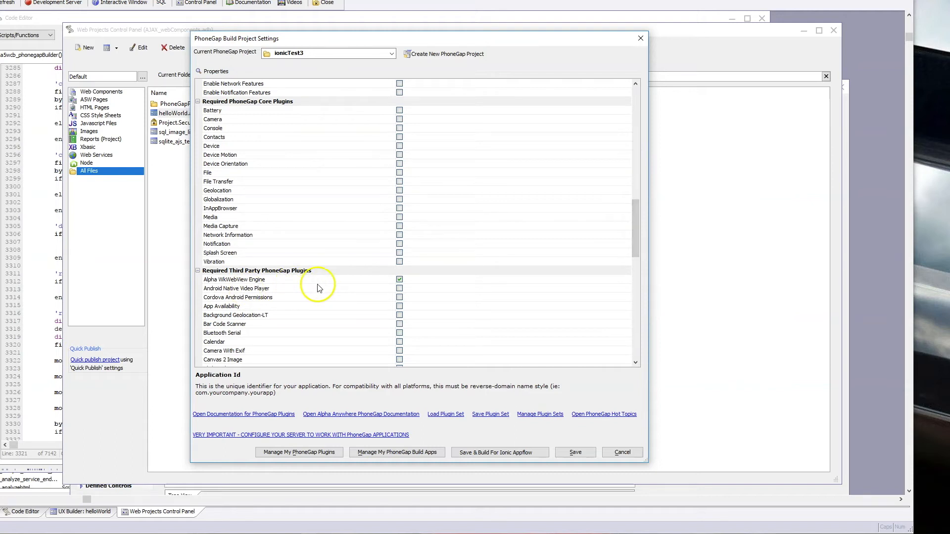
{"action": "left_click", "coordinate": [399, 120]}
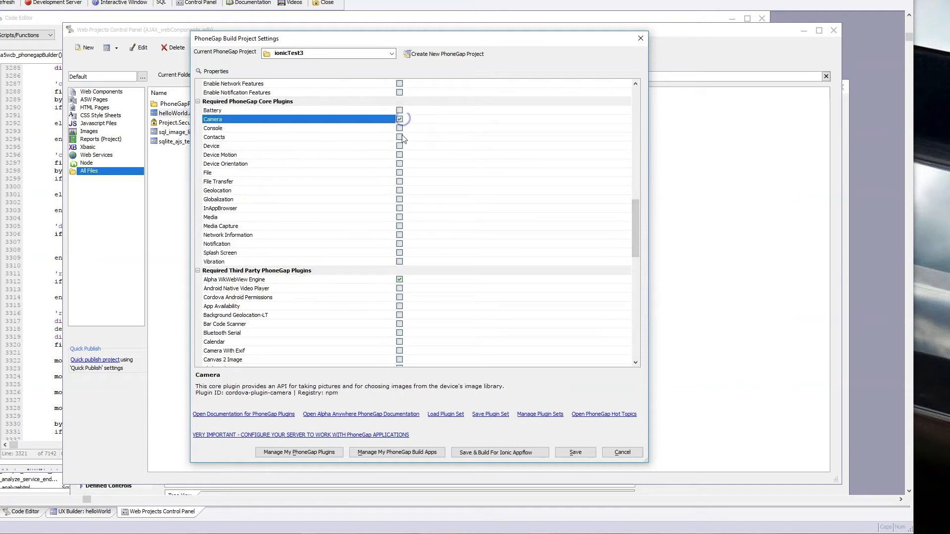
Step: Enable the Console core plugin, and save and build the project for Ionic Appflow
{"action": "left_click", "coordinate": [400, 128]}
{"action": "left_click", "coordinate": [399, 129]}
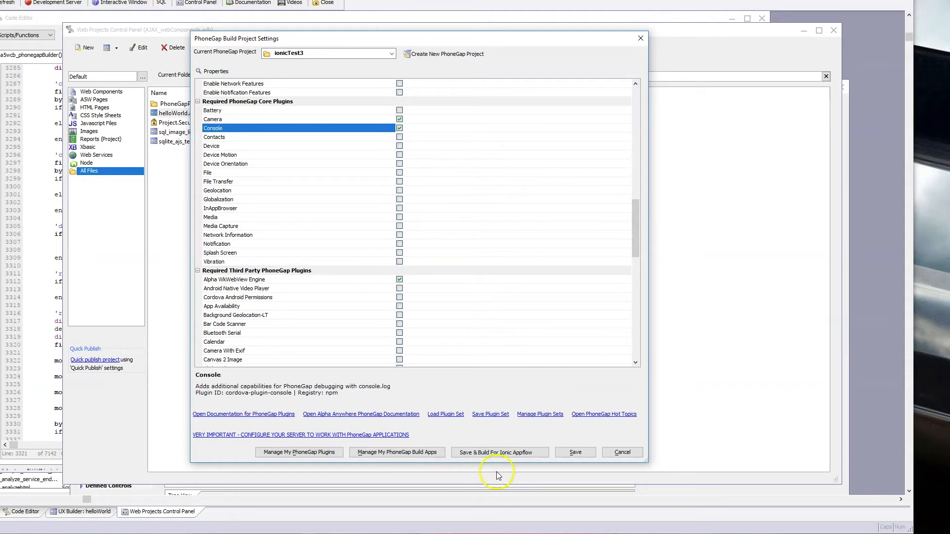
{"action": "left_click", "coordinate": [521, 452]}
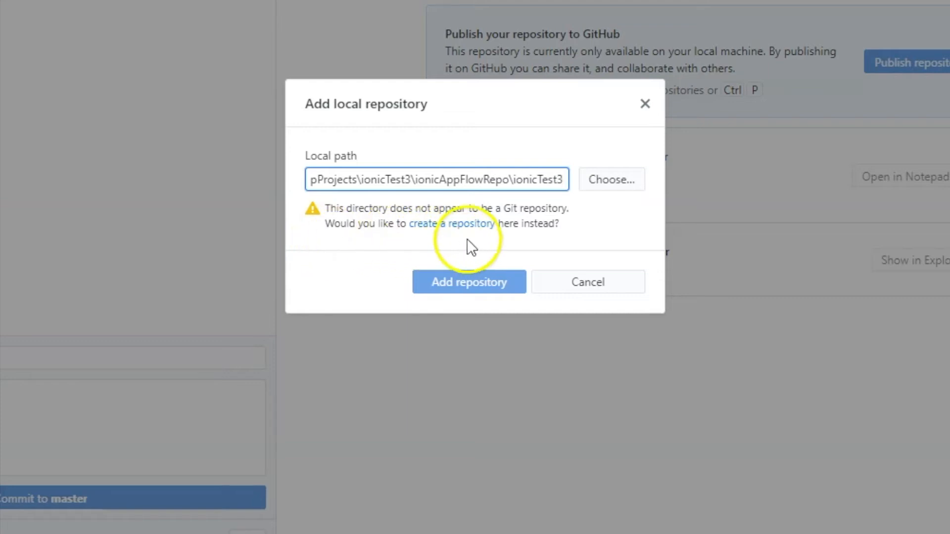
Step: Create a local Git repository named ionicTest3 in the project directory with the description "test app"
{"action": "left_click", "coordinate": [464, 224]}
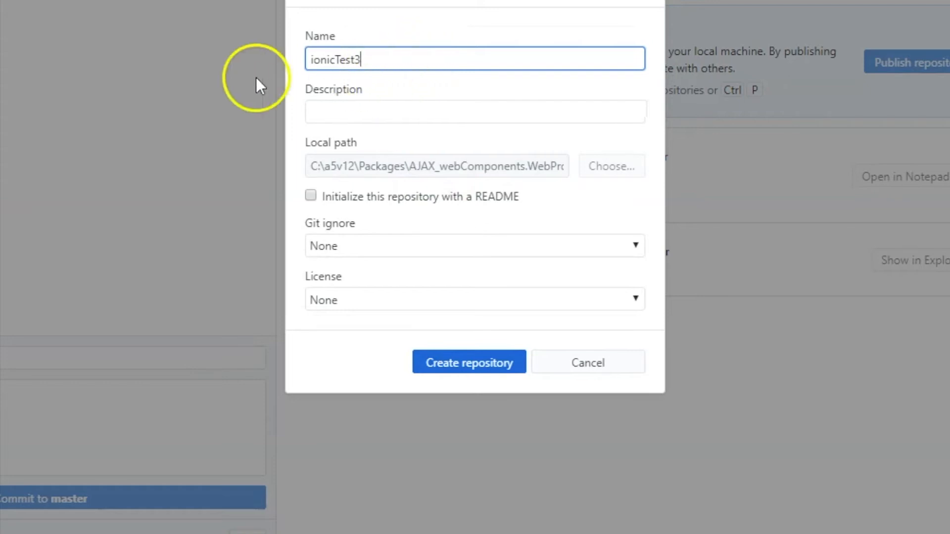
{"action": "left_click", "coordinate": [393, 112]}
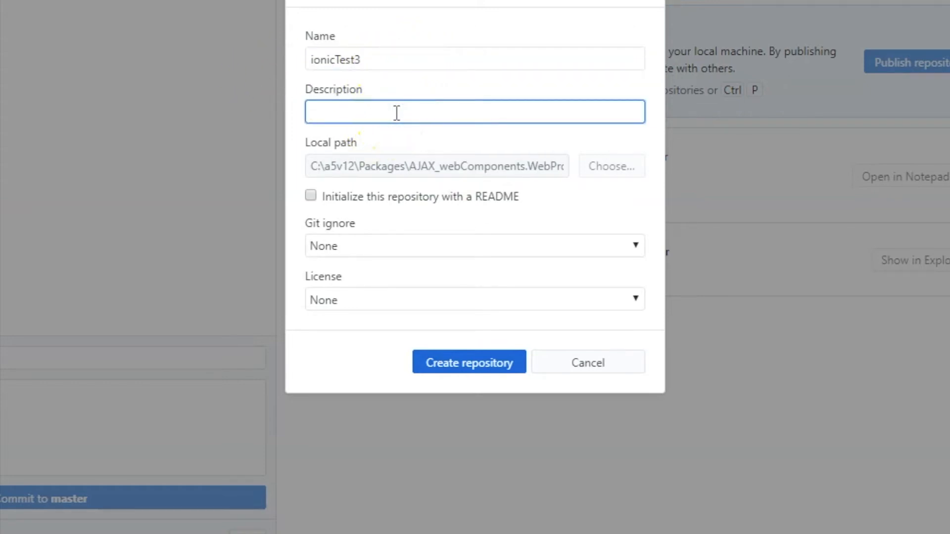
{"action": "type", "text": "test app"}
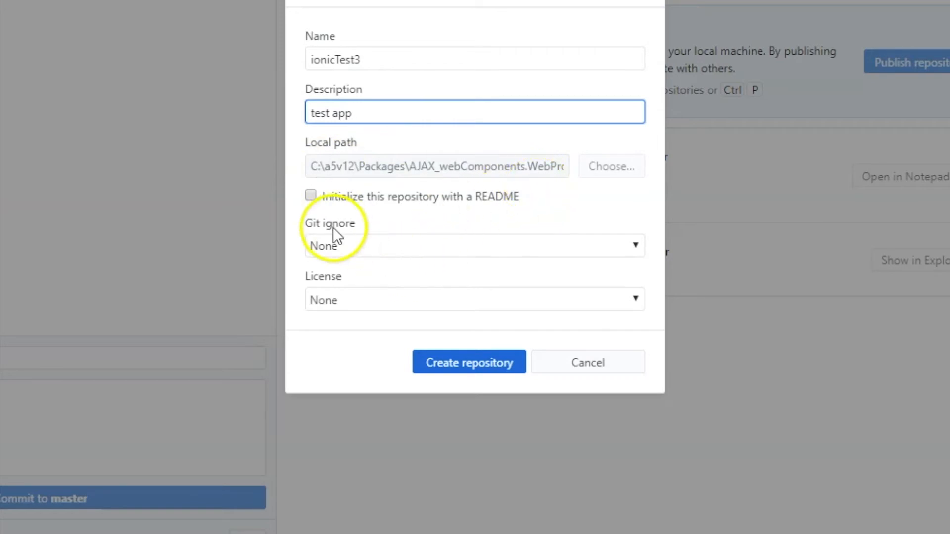
{"action": "left_click", "coordinate": [479, 362]}
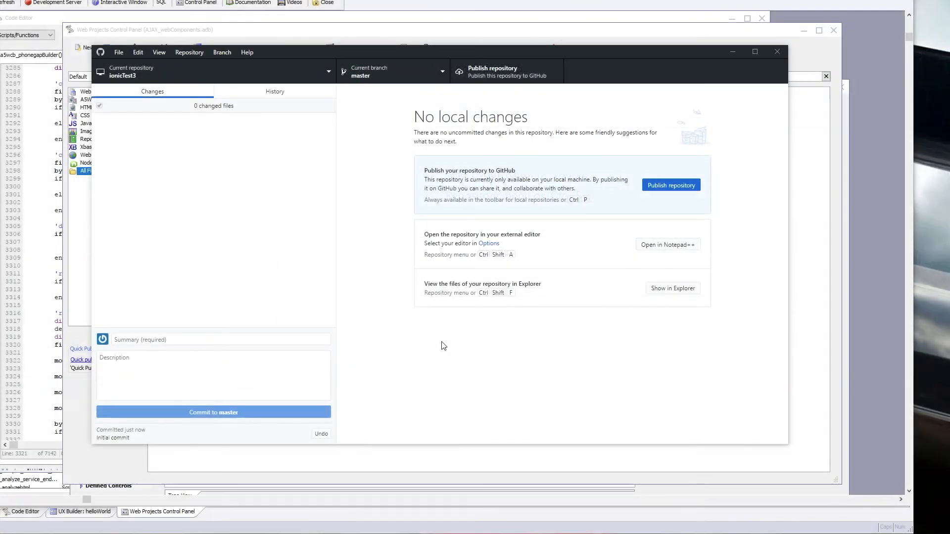
Step: Review the initial commit's files and publish ionicTest3 to GitHub.com as a private repository
{"action": "left_click", "coordinate": [258, 94]}
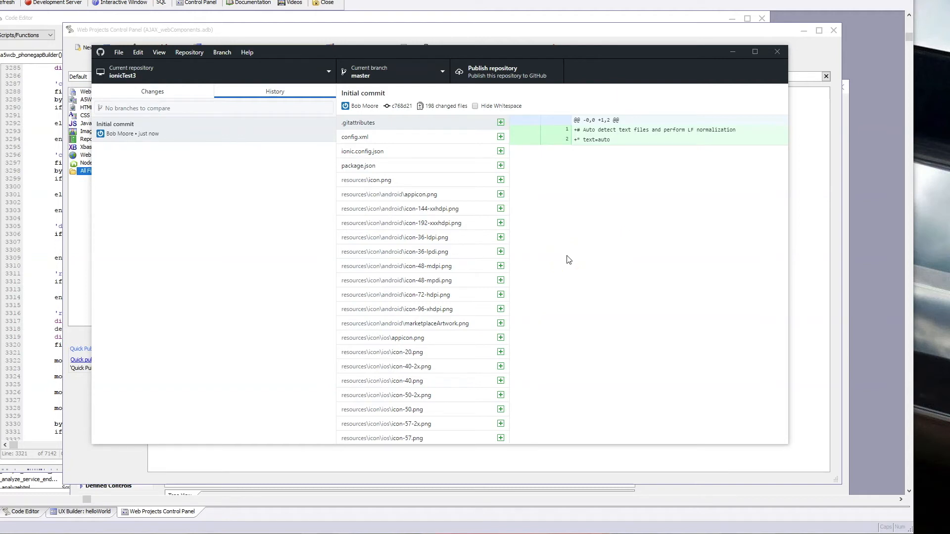
{"action": "left_click", "coordinate": [571, 257]}
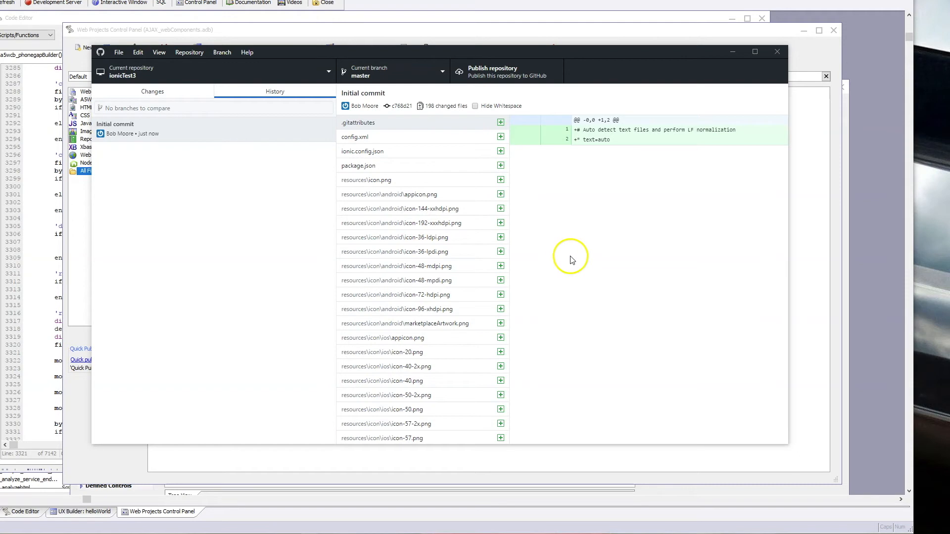
{"action": "left_click", "coordinate": [508, 74]}
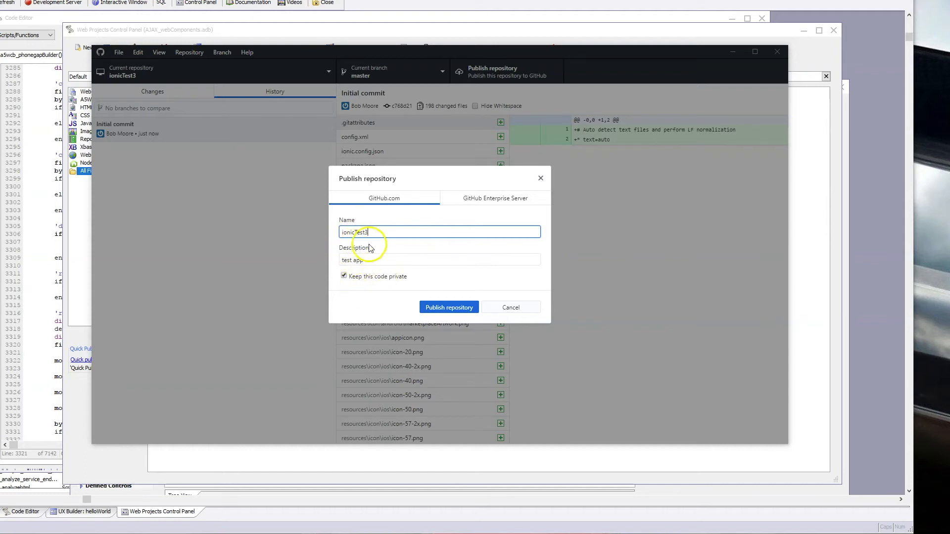
{"action": "left_click", "coordinate": [450, 308]}
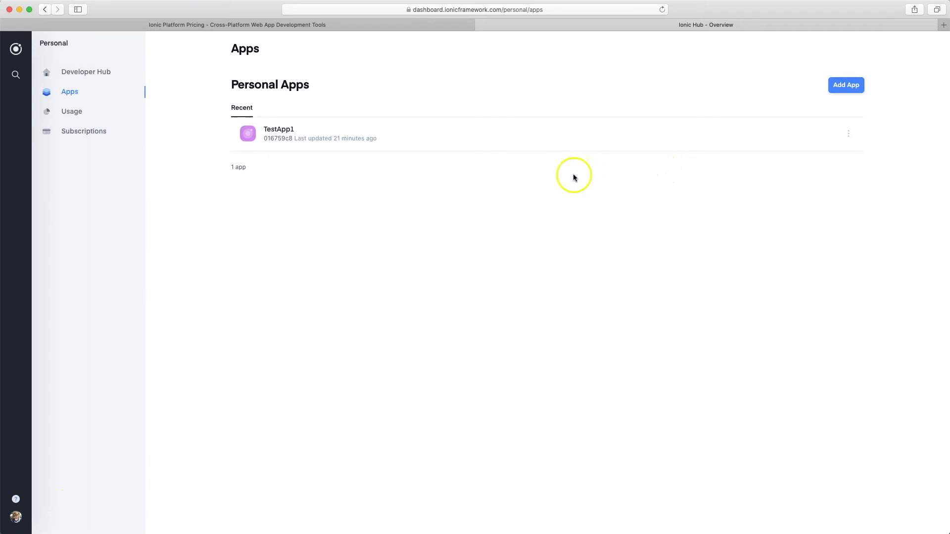
Step: In the Ionic dashboard, create a new personal app named testApp2
{"action": "left_click", "coordinate": [847, 86]}
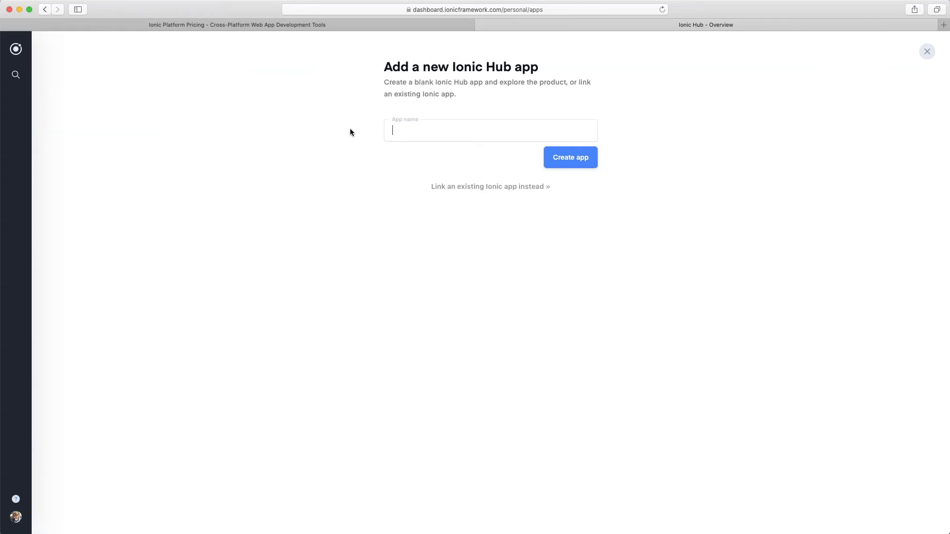
{"action": "type", "text": "testApp2"}
{"action": "left_click", "coordinate": [577, 156]}
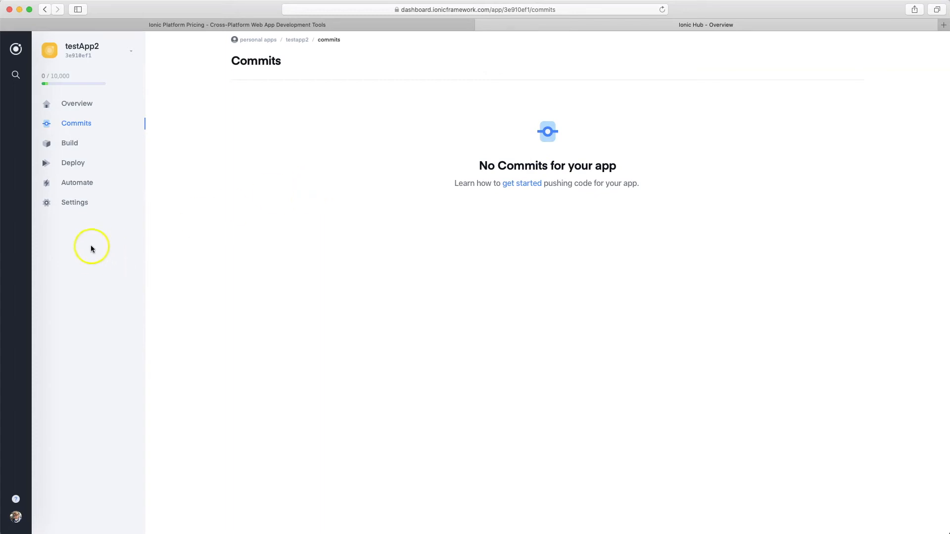
Step: Connect testApp2 to the ionicTest3 GitHub repository and check the app's commits
{"action": "left_click", "coordinate": [76, 204]}
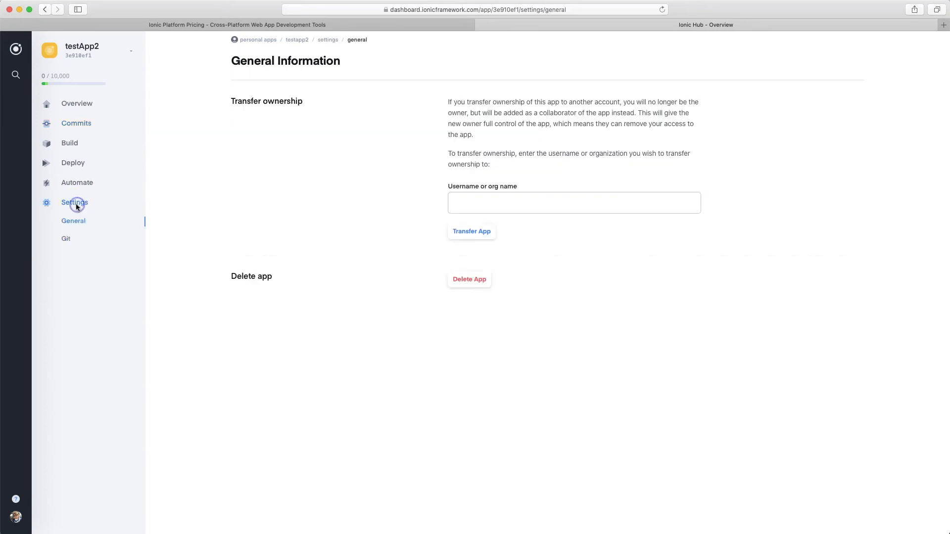
{"action": "left_click", "coordinate": [67, 241]}
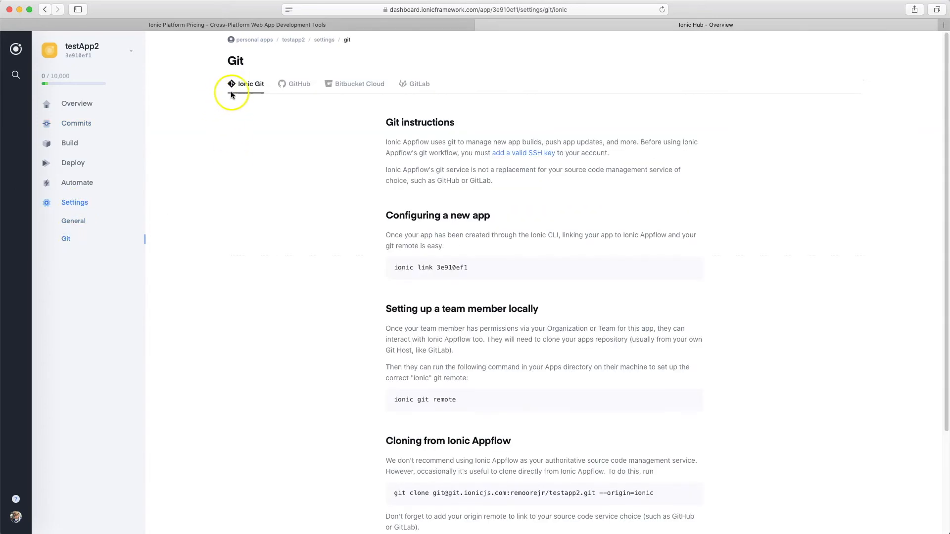
{"action": "left_click", "coordinate": [298, 85]}
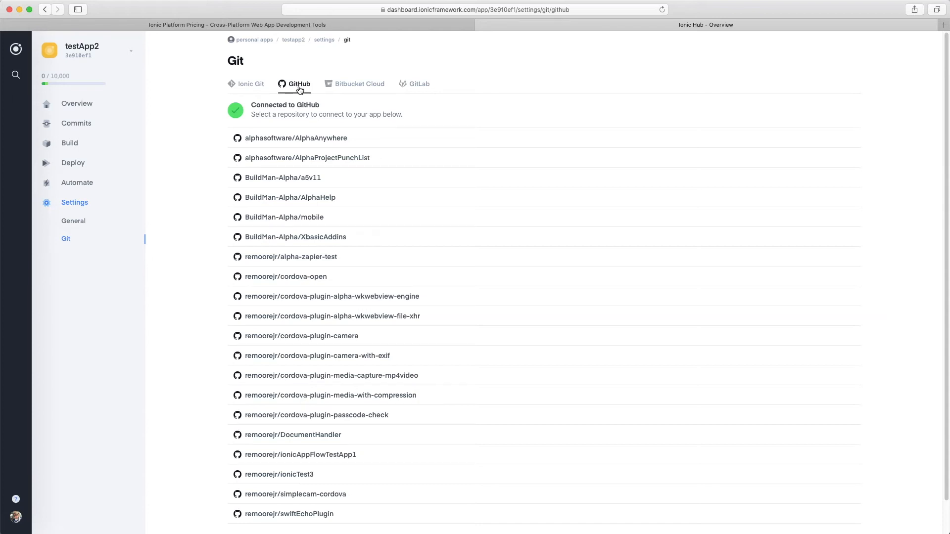
{"action": "scroll", "coordinate": [418, 222], "scroll_direction": "down", "scroll_amount": 2}
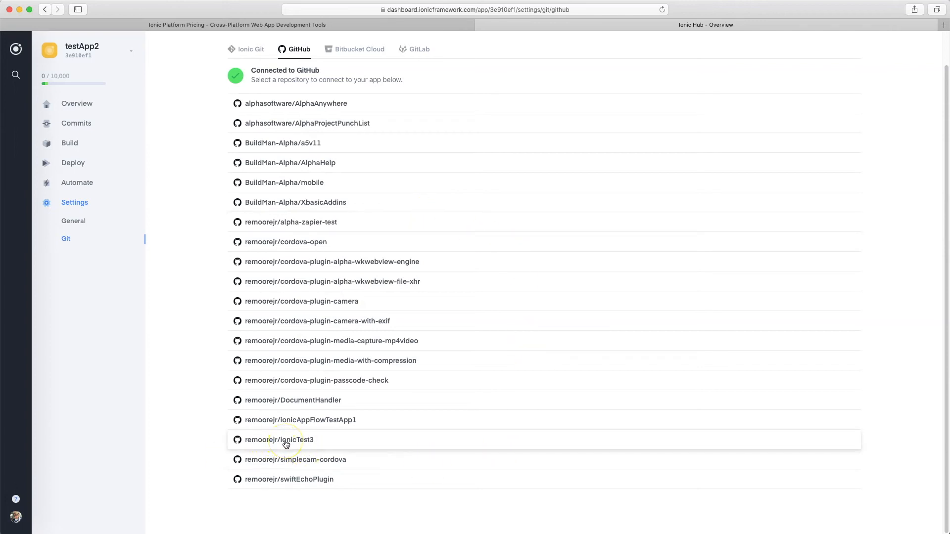
{"action": "left_click", "coordinate": [286, 444]}
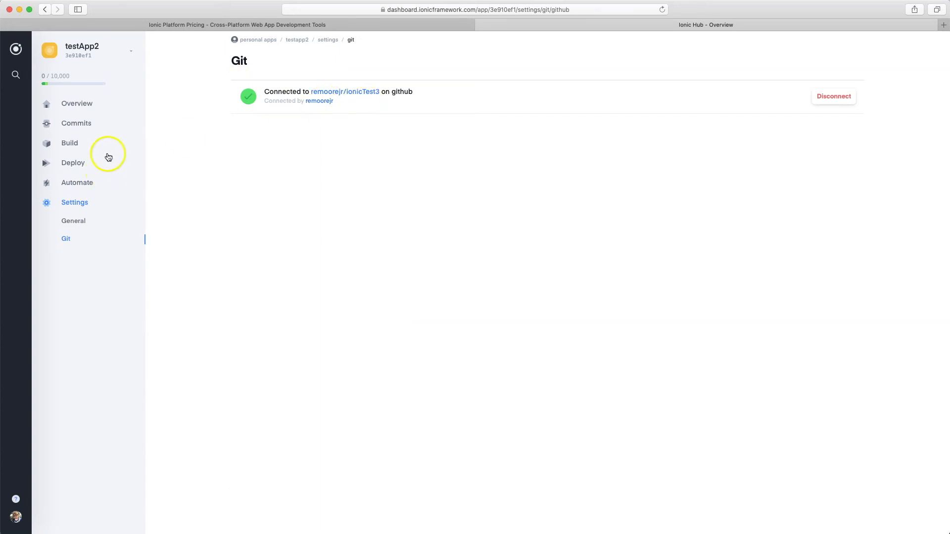
{"action": "left_click", "coordinate": [82, 124]}
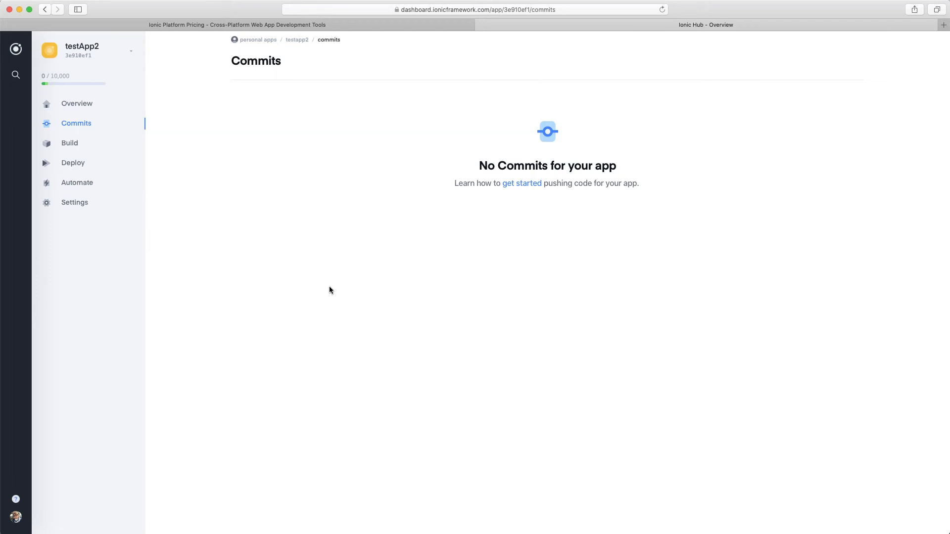
Step: Switch to Alpha Anywhere, change the helloWorld component's static text to "Hello World Rev 2", and save it
{"action": "left_click", "coordinate": [274, 343]}
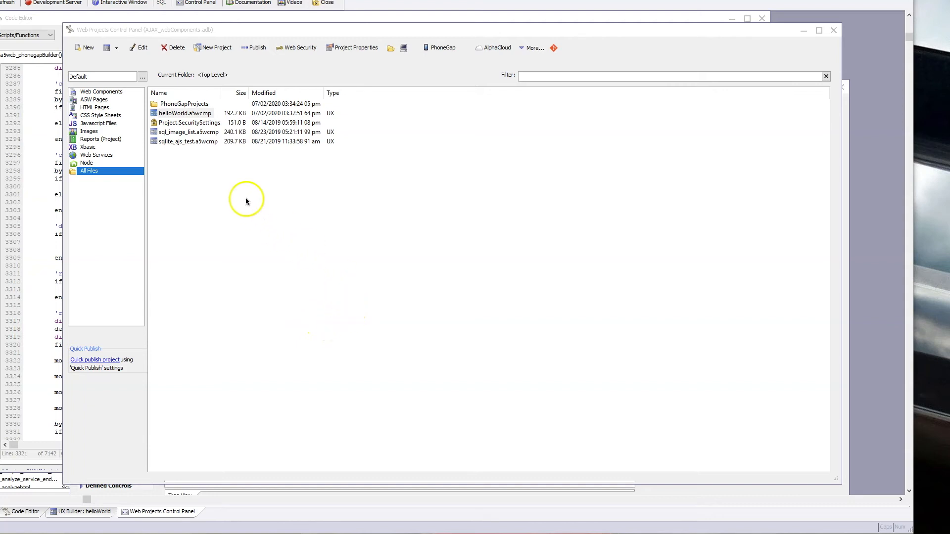
{"action": "left_click", "coordinate": [193, 116]}
{"action": "double_click", "coordinate": [192, 116]}
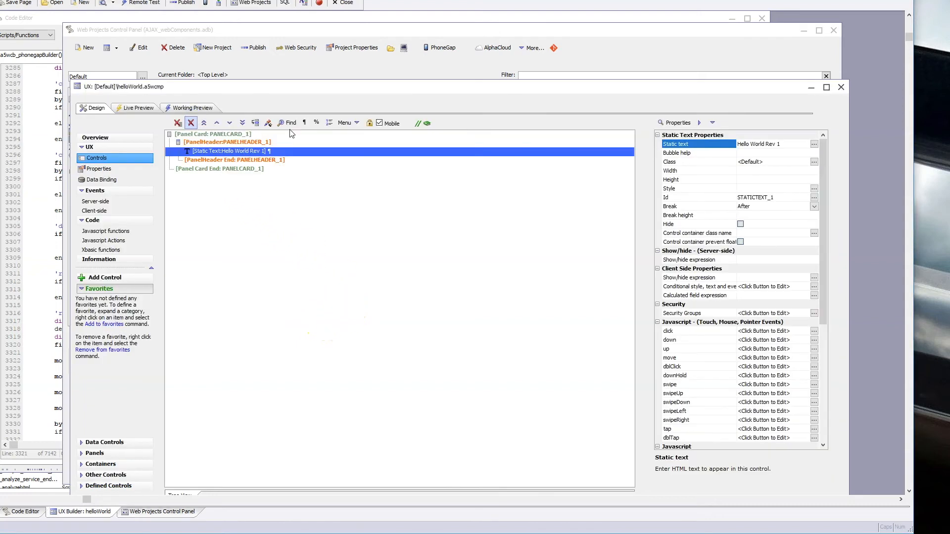
{"action": "left_click", "coordinate": [814, 144]}
{"action": "left_click", "coordinate": [301, 193]}
{"action": "type", "text": "2"}
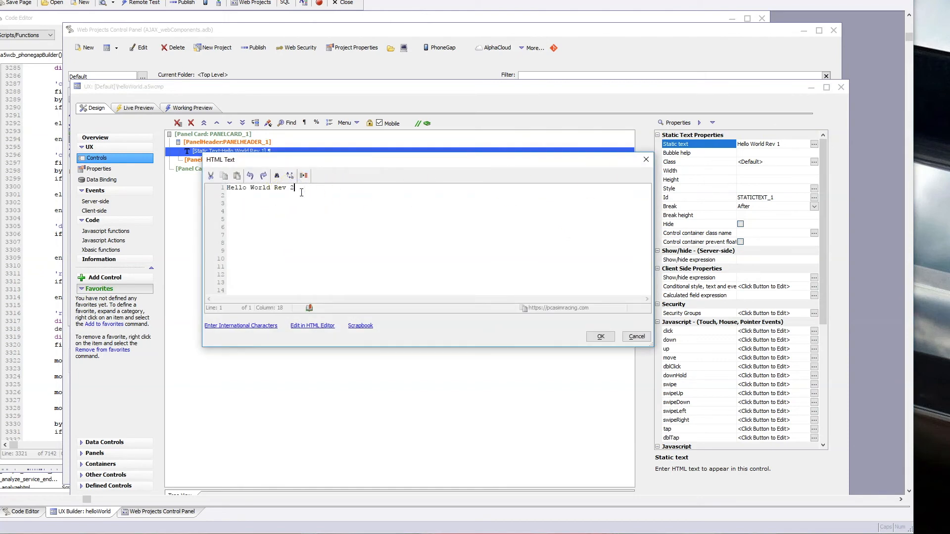
{"action": "left_click", "coordinate": [607, 340]}
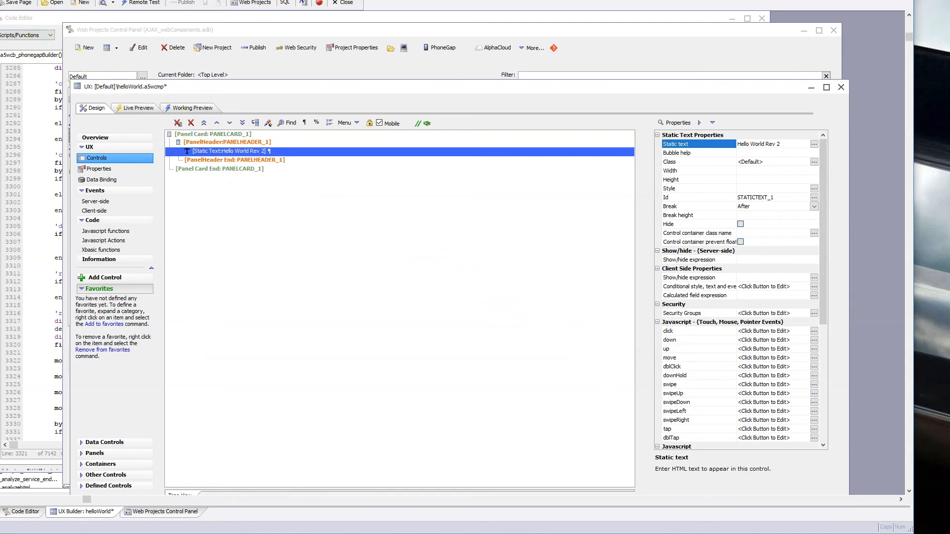
{"action": "key", "text": "ctrl+s"}
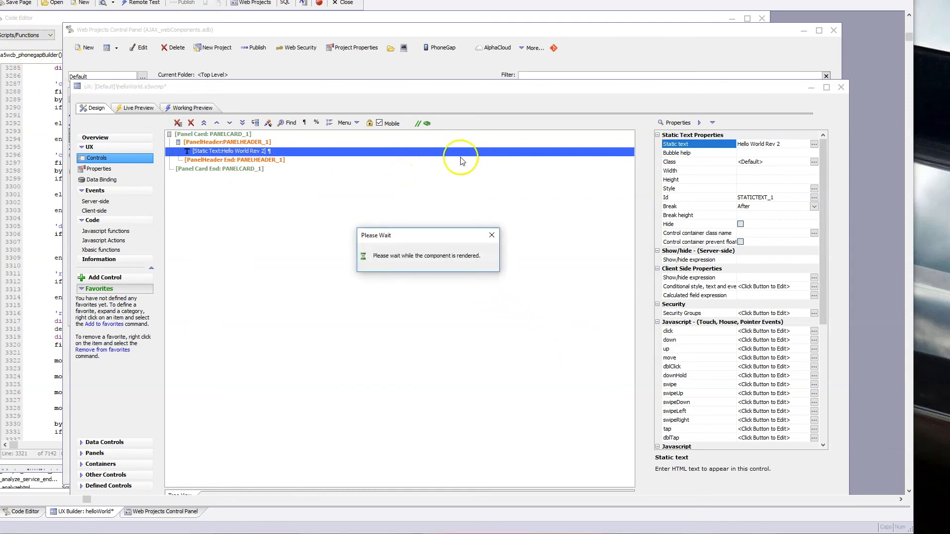
Step: Turn off iOS storyboard launch image generation for the ionicTest3 PhoneGap project, and save and build it for Ionic Appflow
{"action": "left_click", "coordinate": [440, 48]}
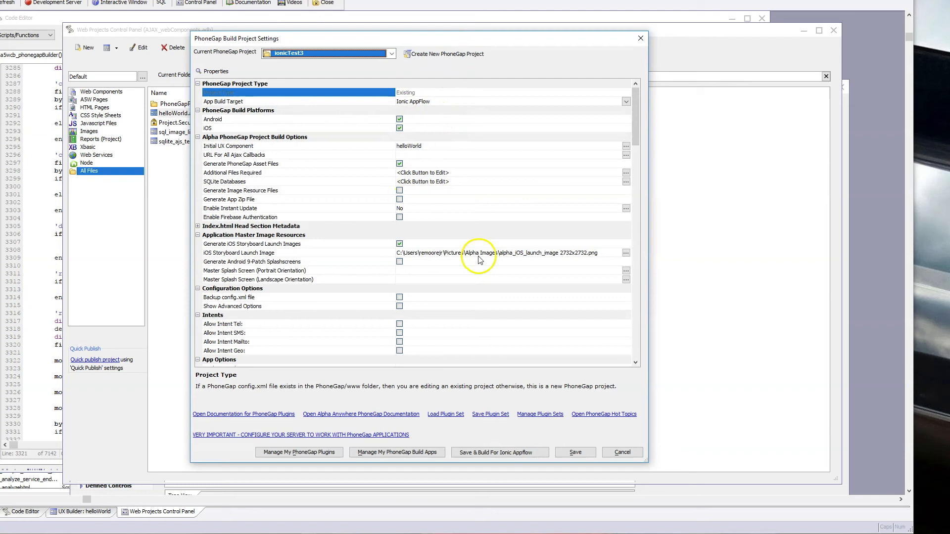
{"action": "left_click", "coordinate": [400, 244]}
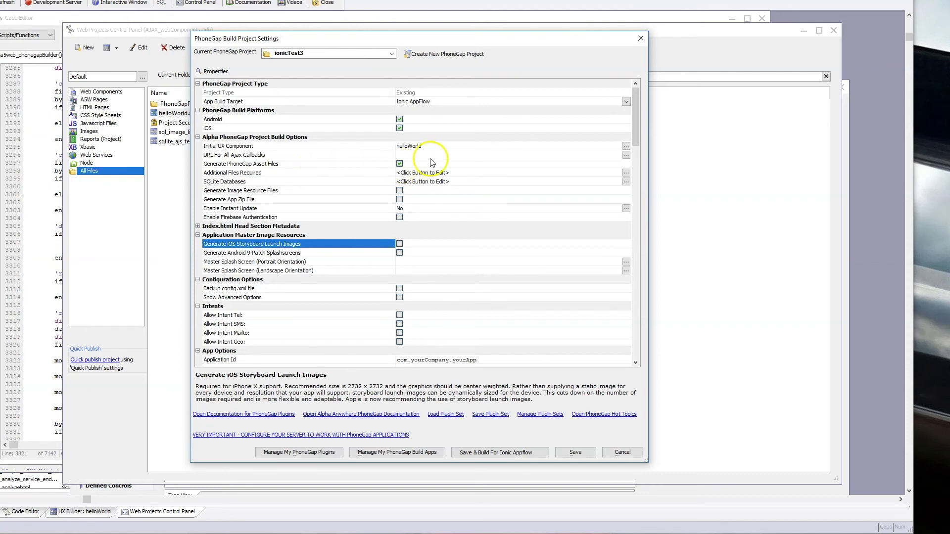
{"action": "left_click", "coordinate": [515, 454]}
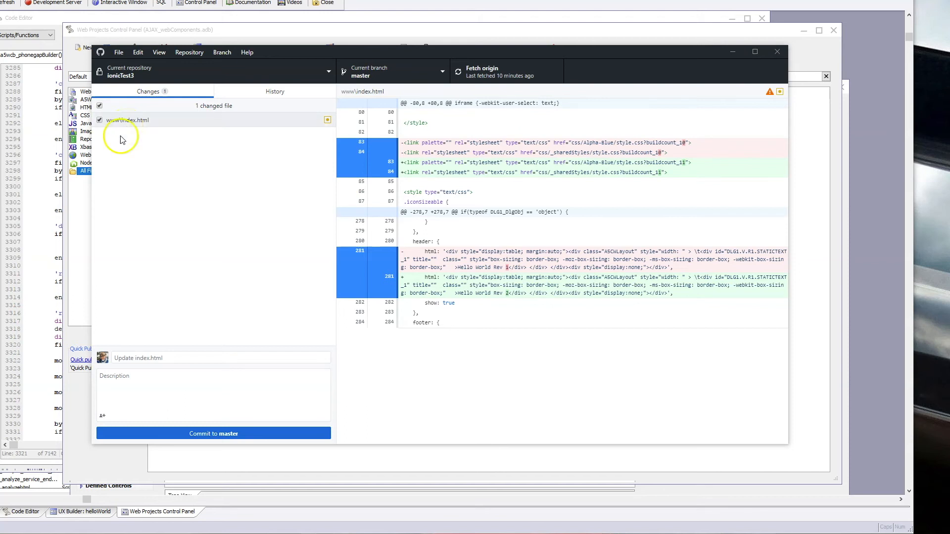
Step: Commit the www\index.html change to master as "Update index.html" and push it to origin
{"action": "left_click", "coordinate": [136, 358]}
{"action": "left_click", "coordinate": [203, 434]}
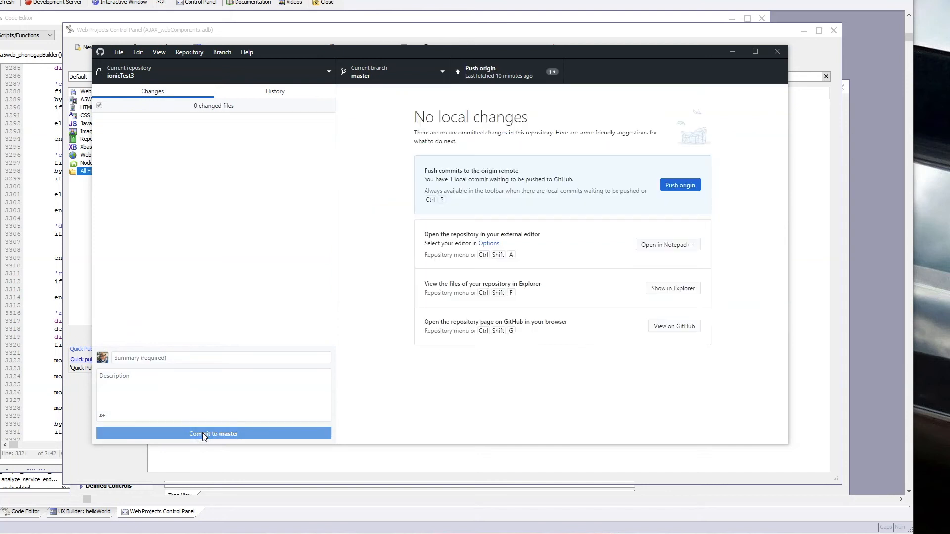
{"action": "left_click", "coordinate": [490, 75]}
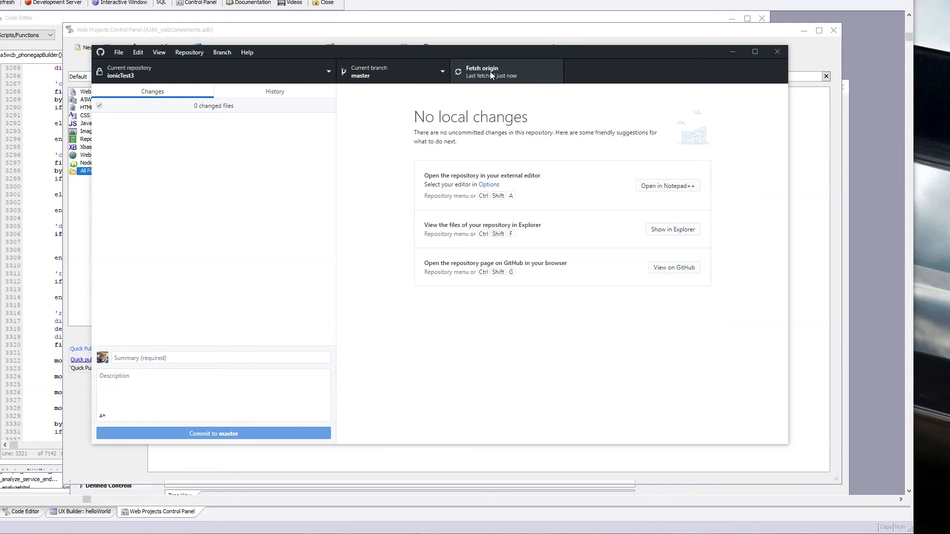
Step: Switch to the Ionic dashboard, find testApp2's "Update index.html" commit, and examine its changes on GitHub
{"action": "left_click", "coordinate": [237, 173]}
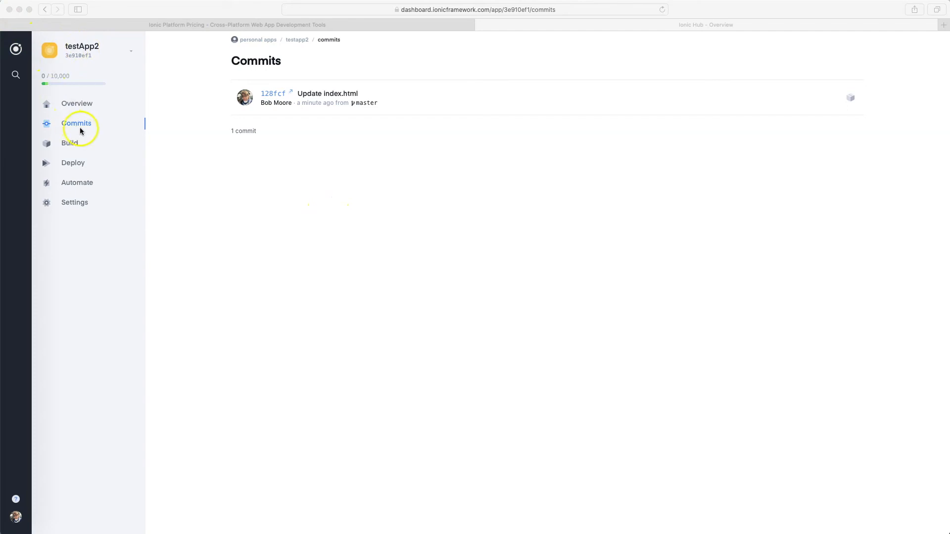
{"action": "left_click", "coordinate": [77, 105]}
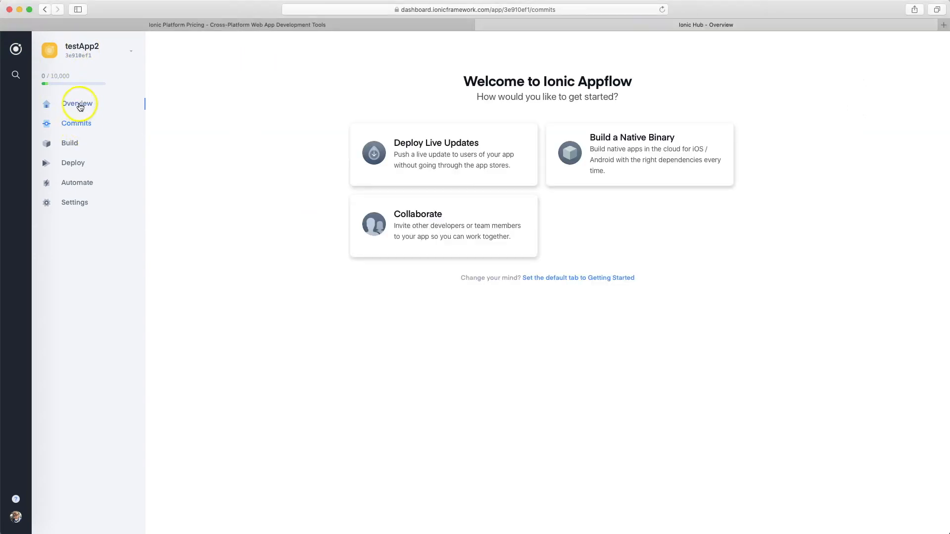
{"action": "left_click", "coordinate": [77, 123]}
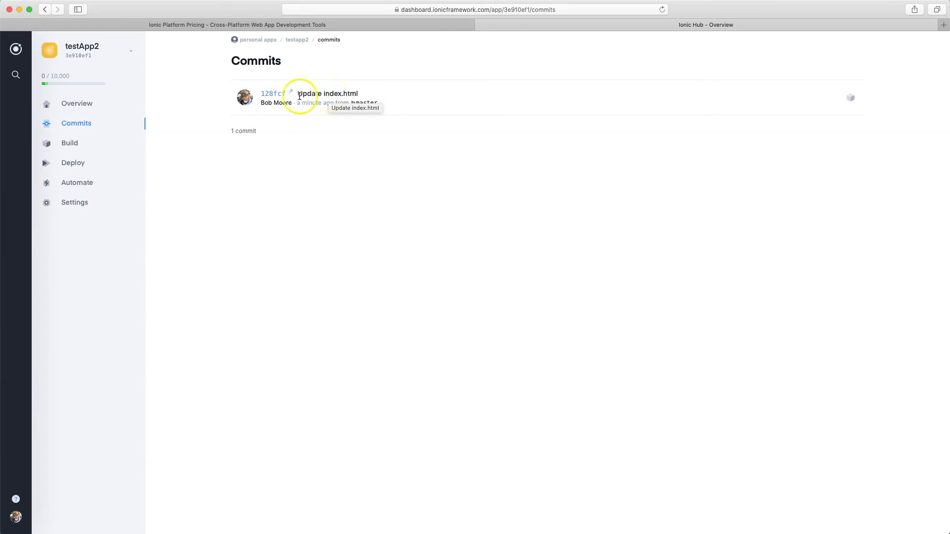
{"action": "left_click", "coordinate": [274, 94]}
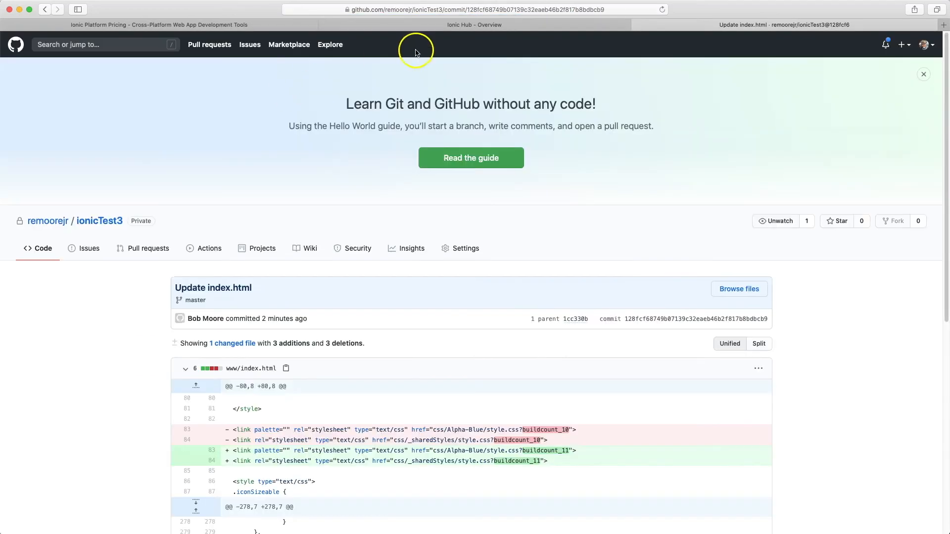
{"action": "scroll", "coordinate": [468, 370], "scroll_direction": "down", "scroll_amount": 3}
{"action": "scroll", "coordinate": [500, 151], "scroll_direction": "up", "scroll_amount": 3}
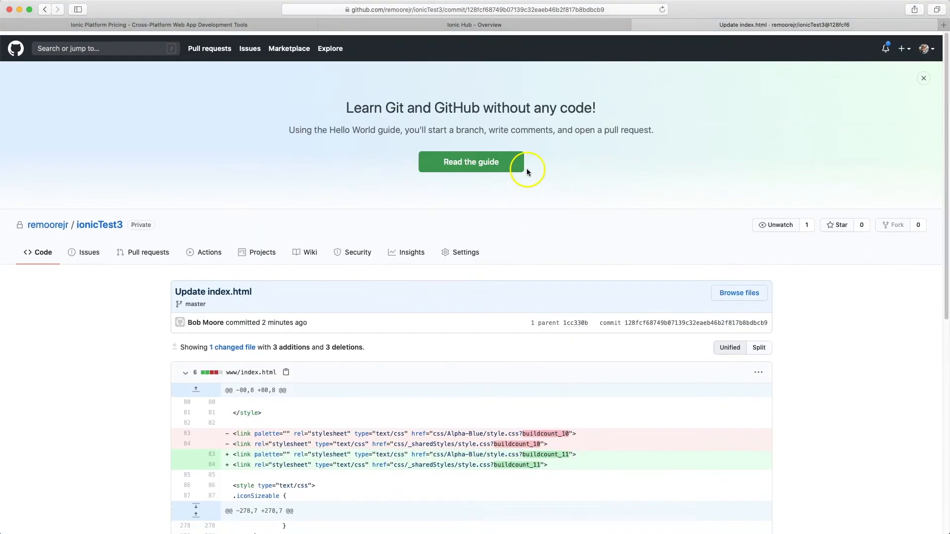
Step: Switch to the Ionic dashboard, start configuring a build of the "Update index.html" commit, and open the security profile setup
{"action": "left_click", "coordinate": [436, 23]}
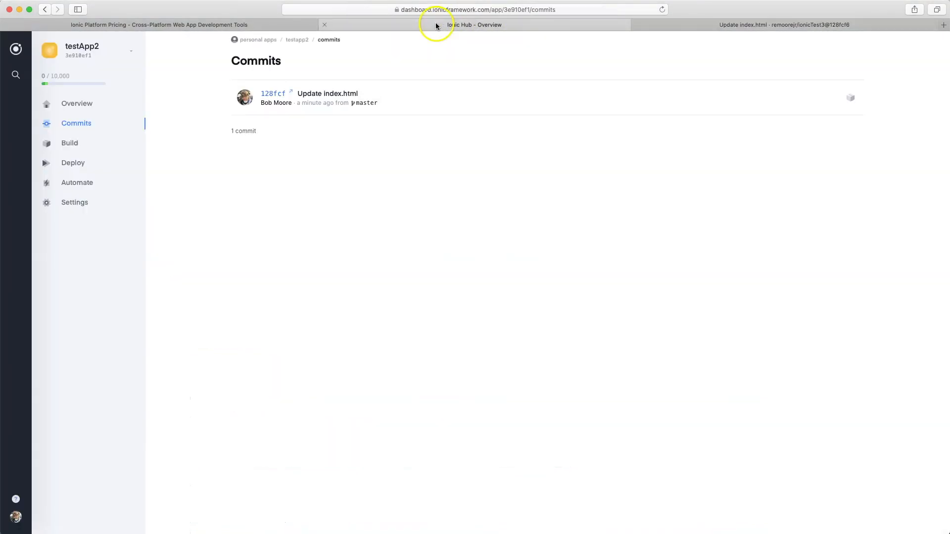
{"action": "left_click", "coordinate": [850, 101]}
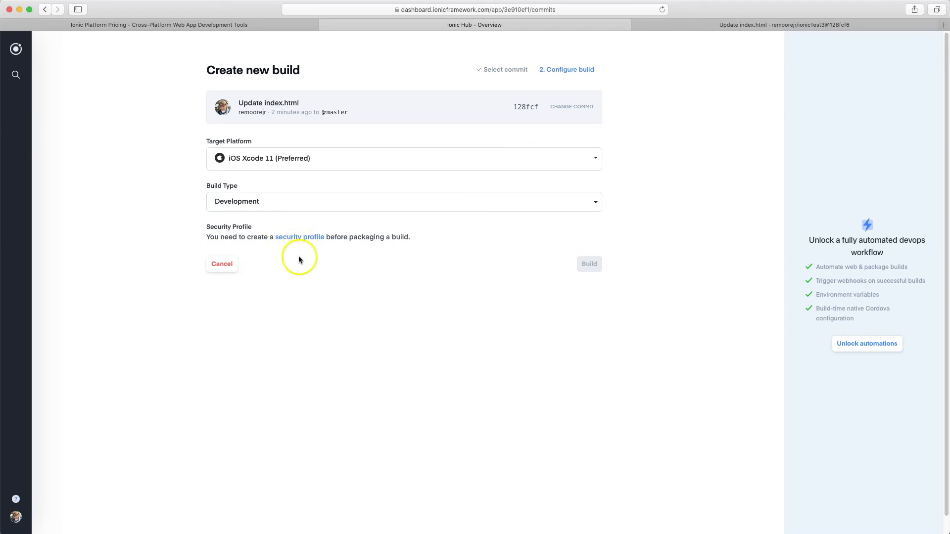
{"action": "left_click", "coordinate": [315, 240]}
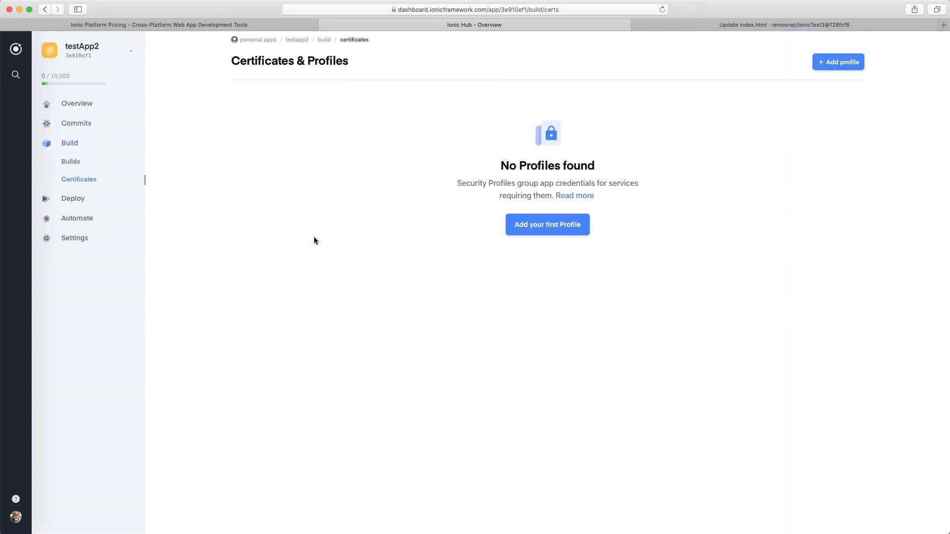
Step: Create a security profile named rem_development with the Development type for testApp2
{"action": "left_click", "coordinate": [574, 224]}
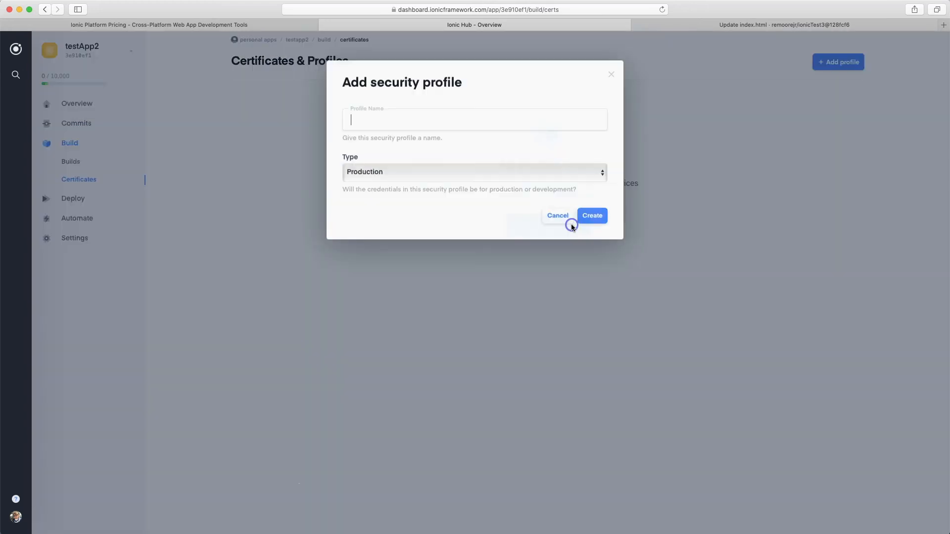
{"action": "type", "text": "r"}
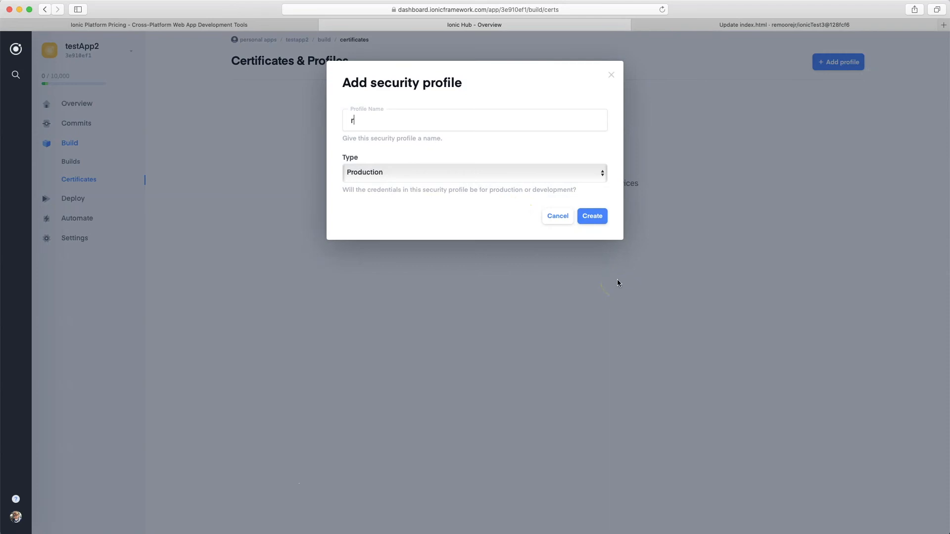
{"action": "type", "text": "em_development"}
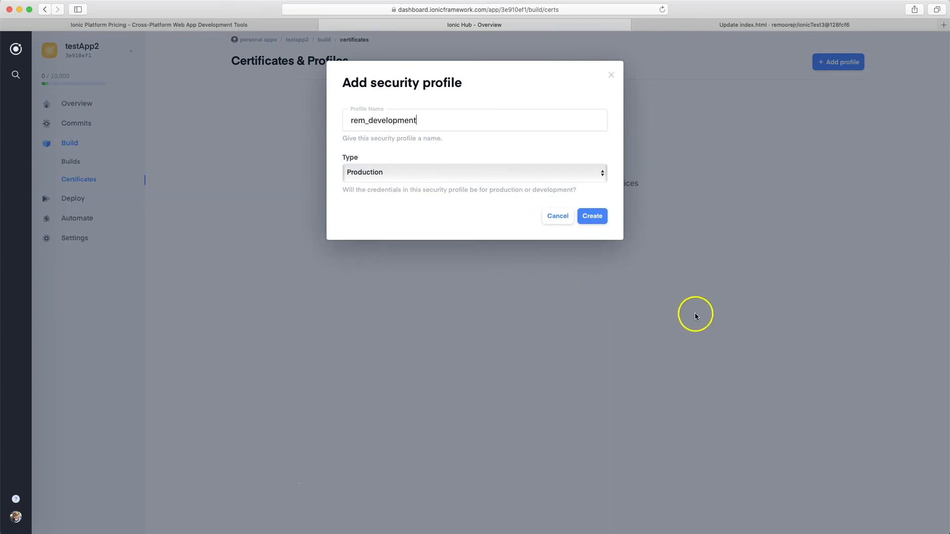
{"action": "left_click", "coordinate": [602, 173]}
{"action": "left_click", "coordinate": [572, 182]}
{"action": "left_click", "coordinate": [593, 217]}
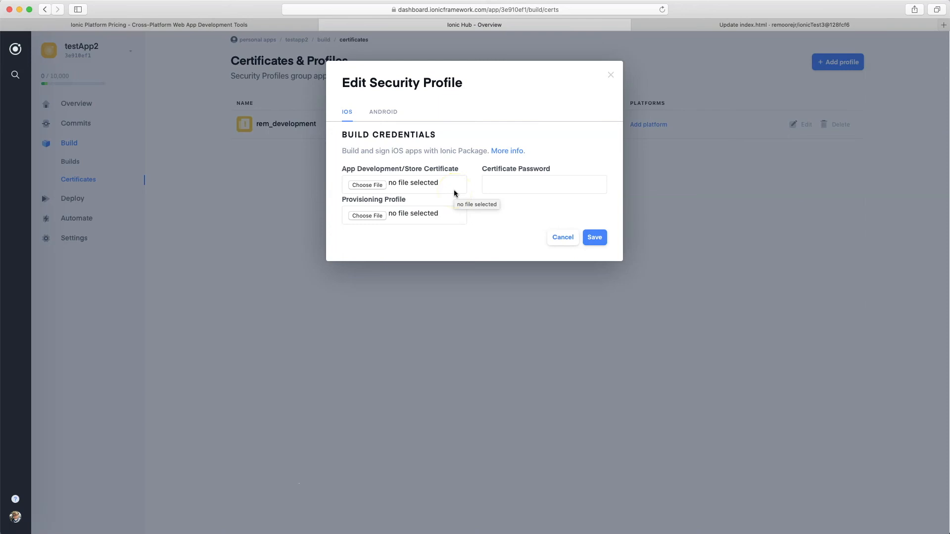
Step: Attach Certificates.p12 as the profile's iOS App Development/Store certificate and enter the certificate password
{"action": "left_click", "coordinate": [451, 219]}
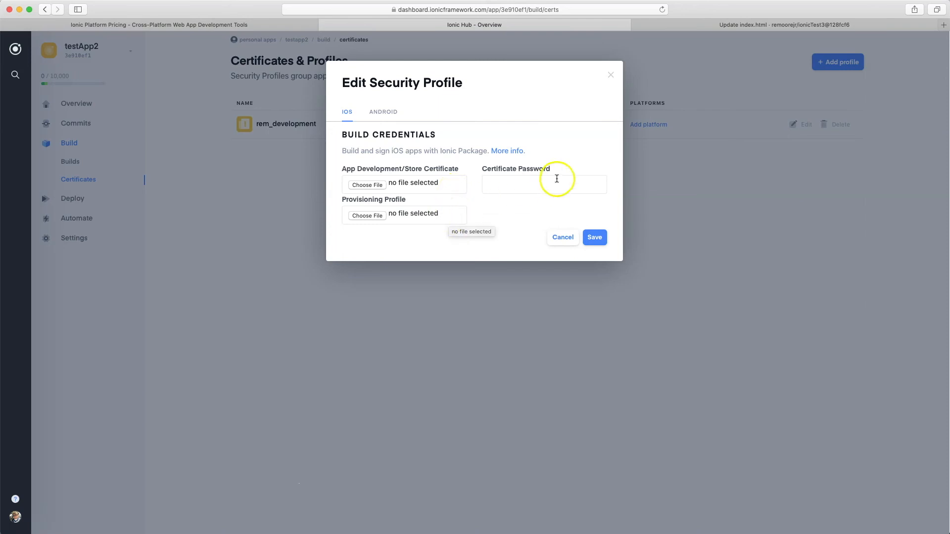
{"action": "left_click", "coordinate": [373, 186]}
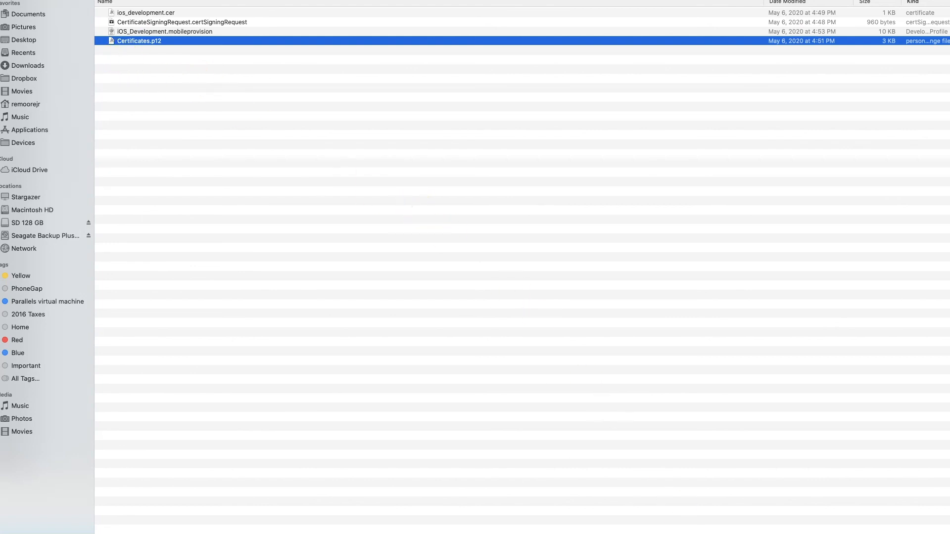
{"action": "key", "text": "Return"}
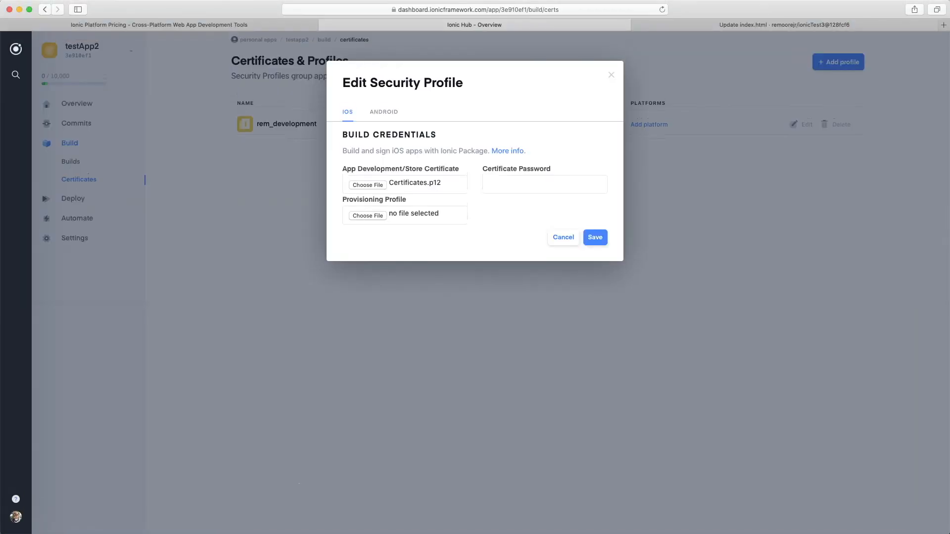
{"action": "left_click", "coordinate": [528, 186]}
{"action": "key", "text": "super+v"}
{"action": "left_click", "coordinate": [391, 240]}
Step: Attach iOS_Development.mobileprovision as the provisioning profile and save the iOS build credentials
{"action": "left_click", "coordinate": [373, 217]}
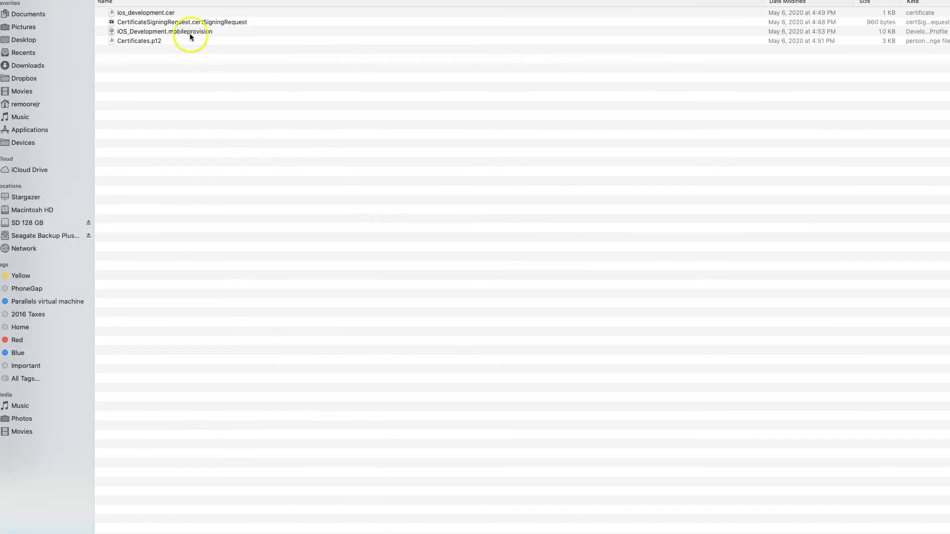
{"action": "left_click", "coordinate": [190, 33]}
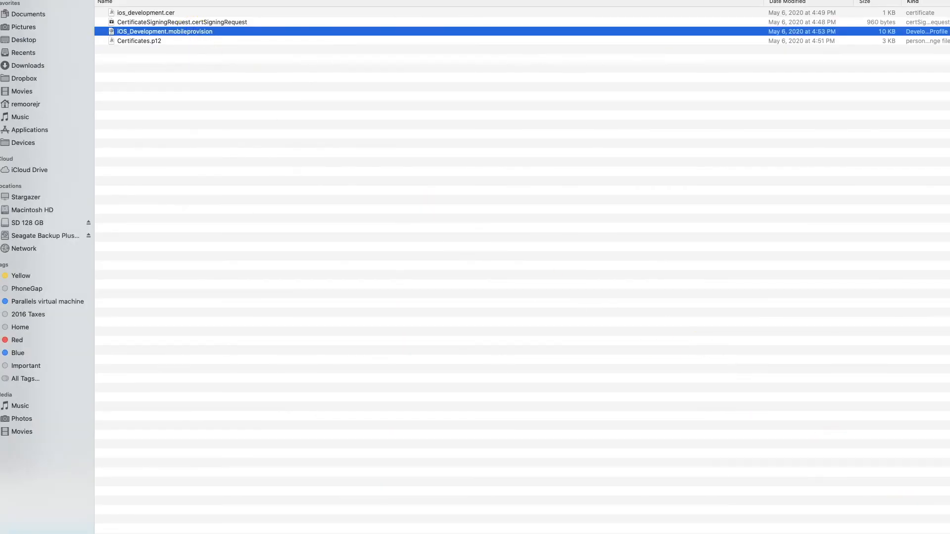
{"action": "key", "text": "Return"}
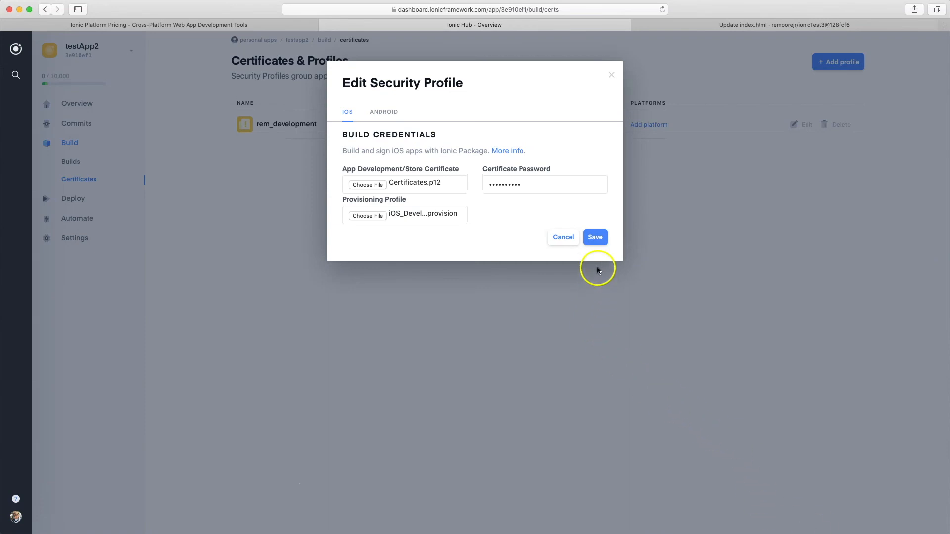
{"action": "left_click", "coordinate": [595, 237]}
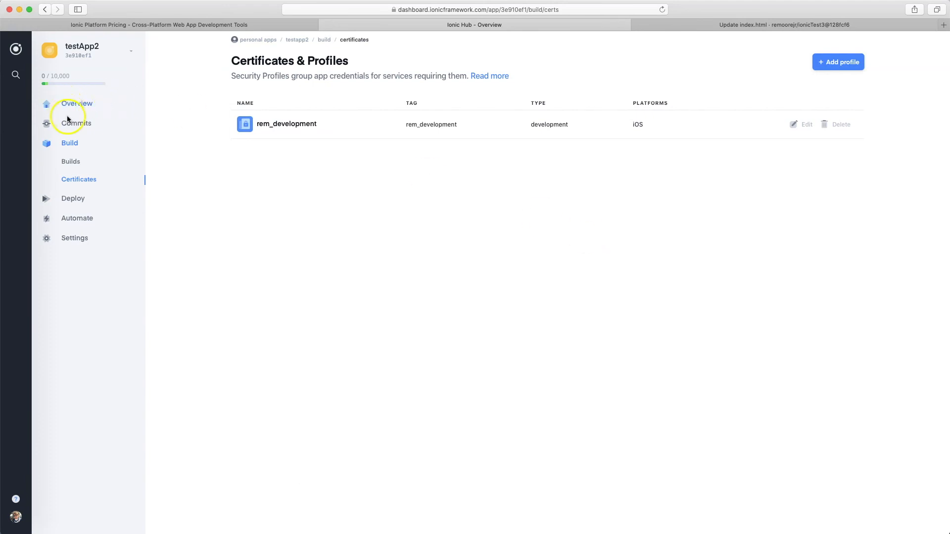
Step: Build the "Update index.html" commit for iOS Xcode 11 (Preferred) as a Development build with the rem_development security profile
{"action": "left_click", "coordinate": [80, 128]}
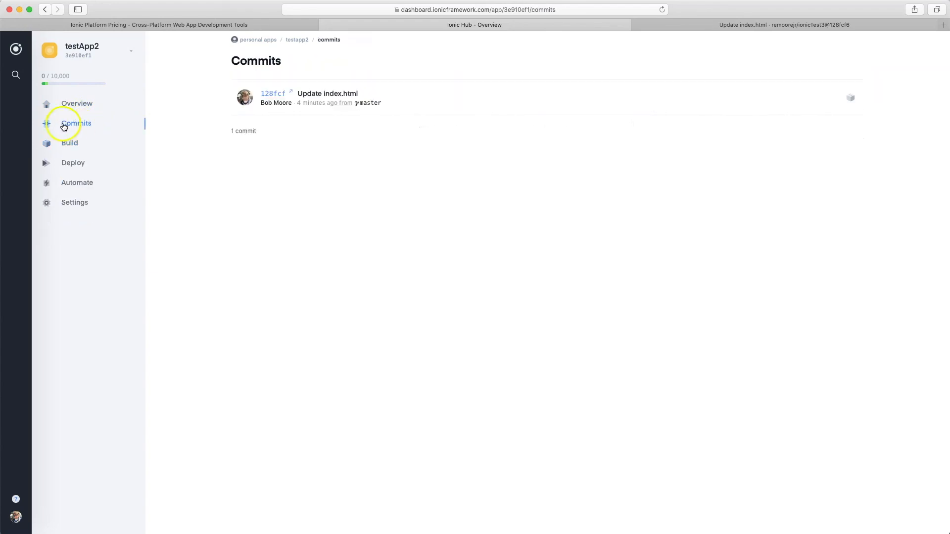
{"action": "left_click", "coordinate": [849, 98]}
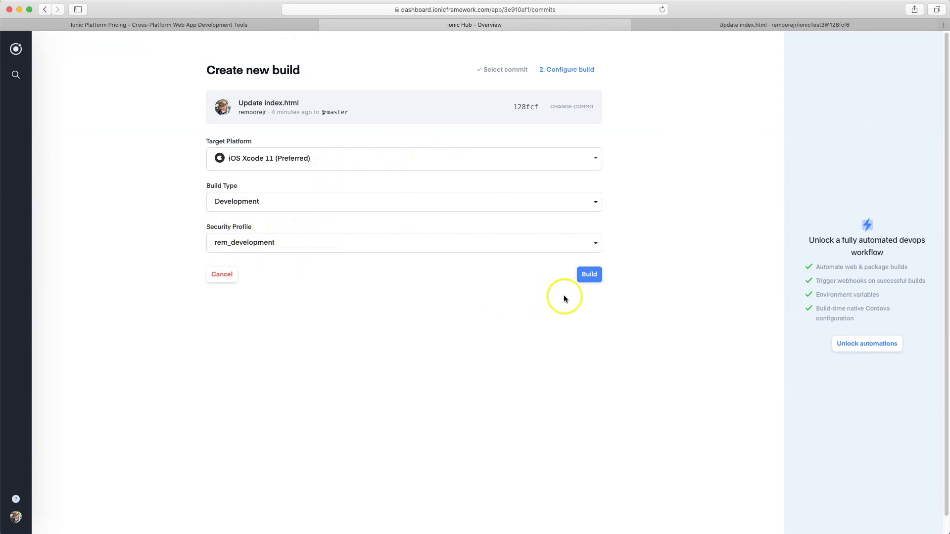
{"action": "left_click", "coordinate": [600, 280]}
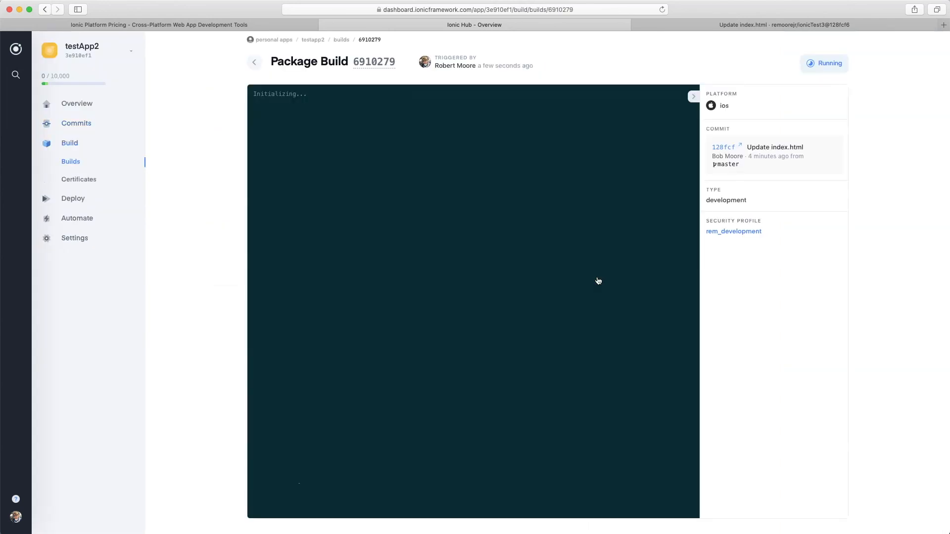
{"action": "left_click", "coordinate": [465, 290]}
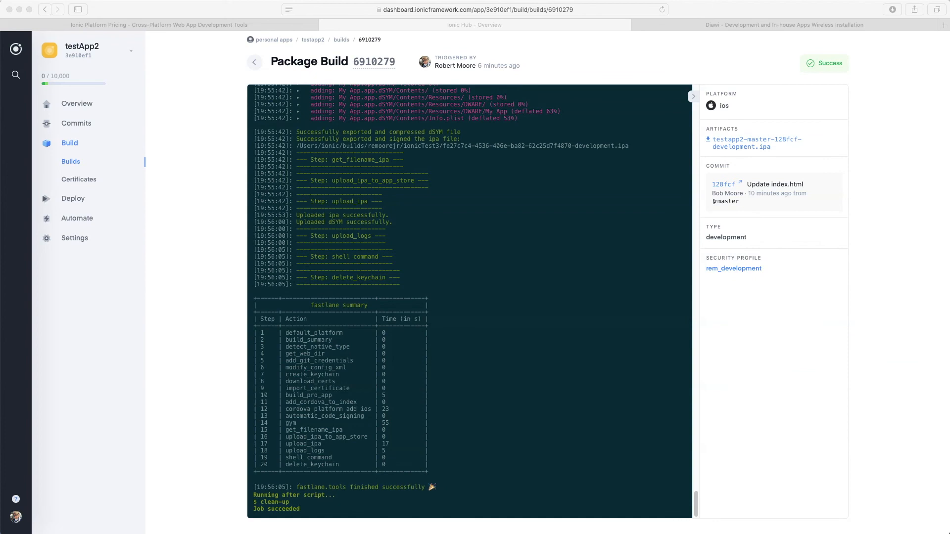
{"action": "left_click", "coordinate": [95, 439]}
Step: Examine the package build's log and its testapp2-master-128fcf-development.ipa artifact
{"action": "scroll", "coordinate": [538, 285], "scroll_direction": "up", "scroll_amount": 20}
{"action": "scroll", "coordinate": [524, 361], "scroll_direction": "up", "scroll_amount": 20}
{"action": "scroll", "coordinate": [526, 360], "scroll_direction": "down", "scroll_amount": 20}
{"action": "left_click", "coordinate": [710, 143]}
{"action": "left_click", "coordinate": [732, 143]}
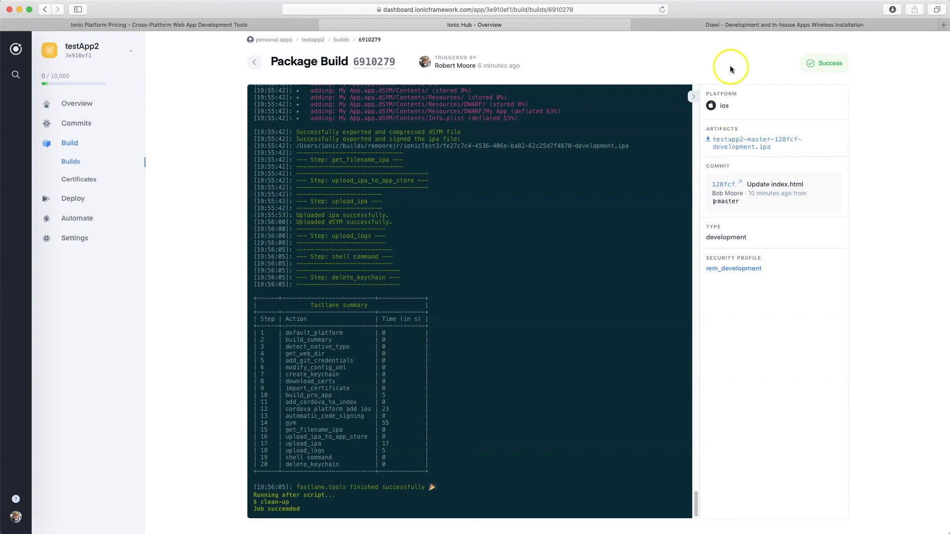
Step: Switch to the Diawi site, reset its upload form, add the ionic-appflow-alpha-inappbrowser-master-325bf2 app file, and submit it for wireless installation
{"action": "left_click", "coordinate": [759, 27]}
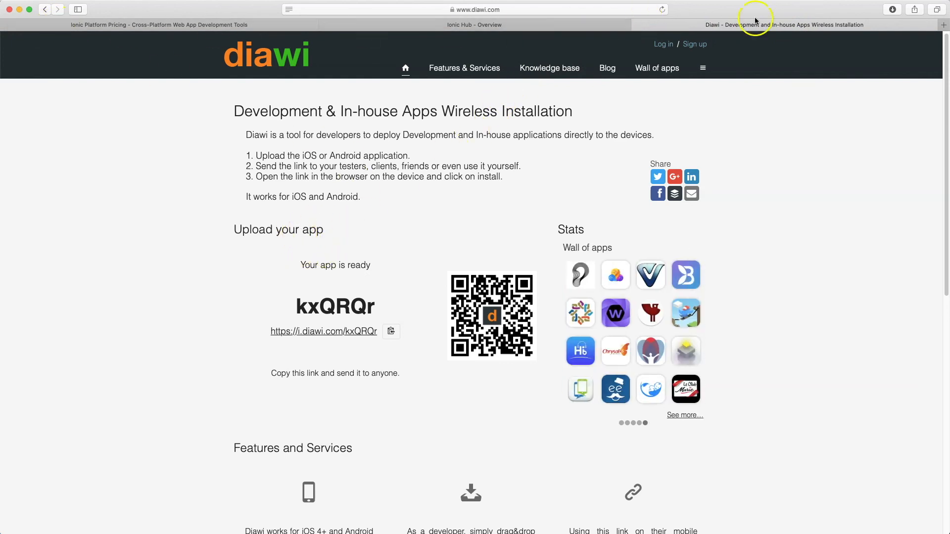
{"action": "left_click", "coordinate": [663, 10]}
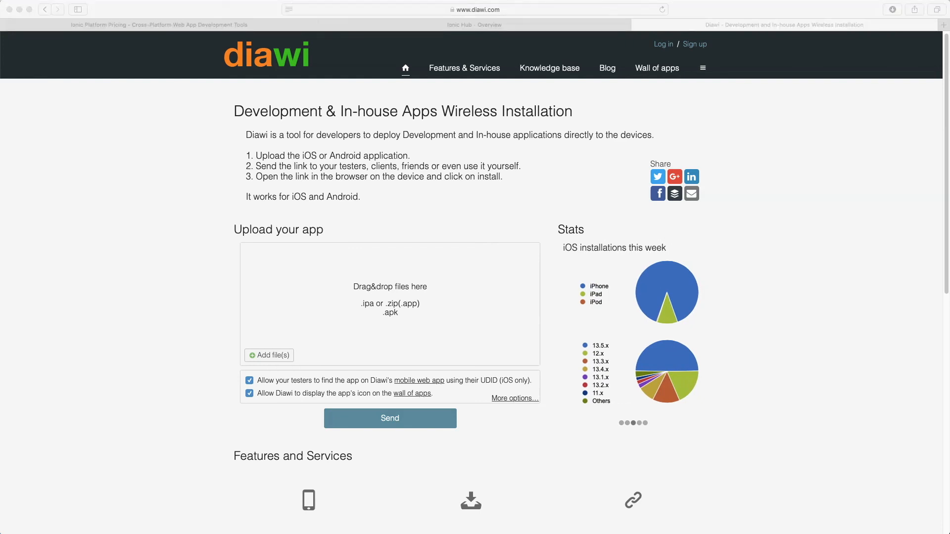
{"action": "left_click_drag", "start_coordinate": [598, 162], "coordinate": [417, 293]}
{"action": "left_click", "coordinate": [384, 418]}
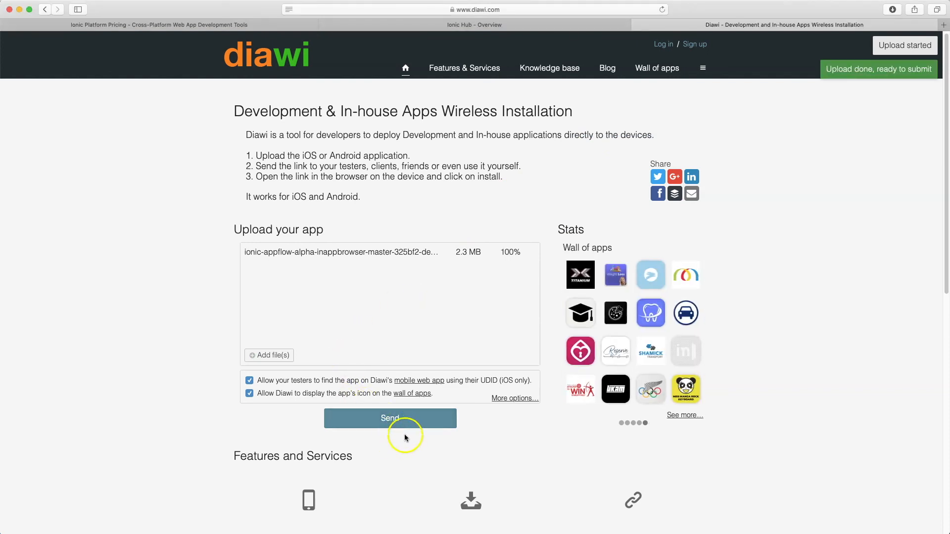
{"action": "left_click", "coordinate": [410, 425]}
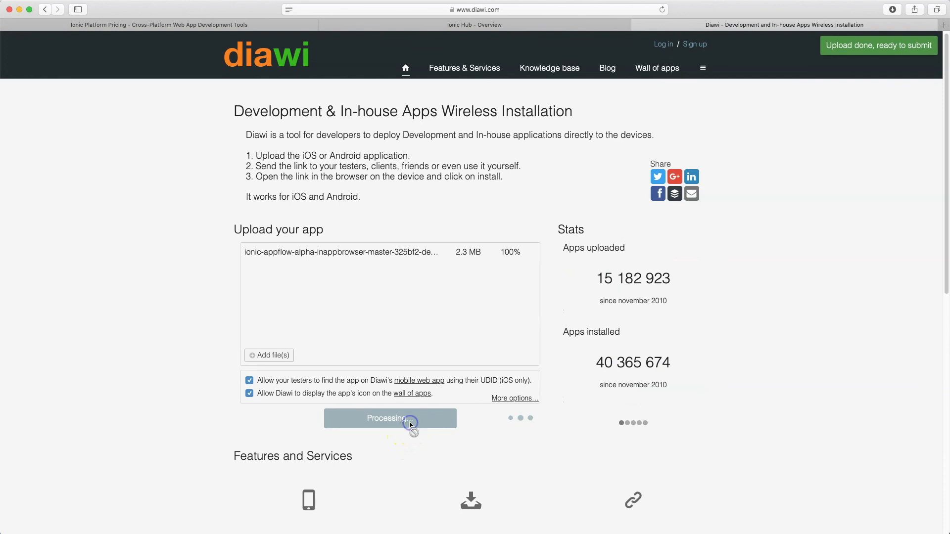